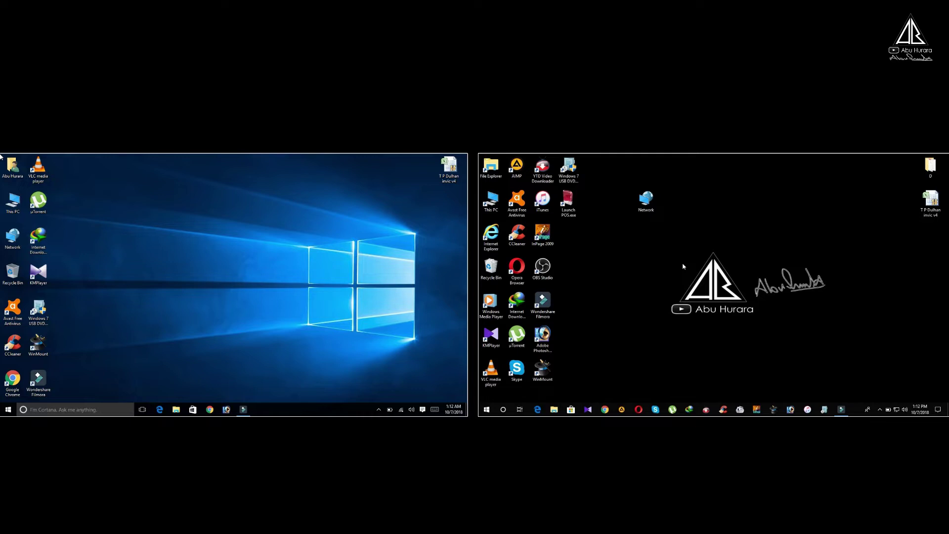
Check the Network location for LAN devices, then open This PC full-screen
double_click(647, 201)
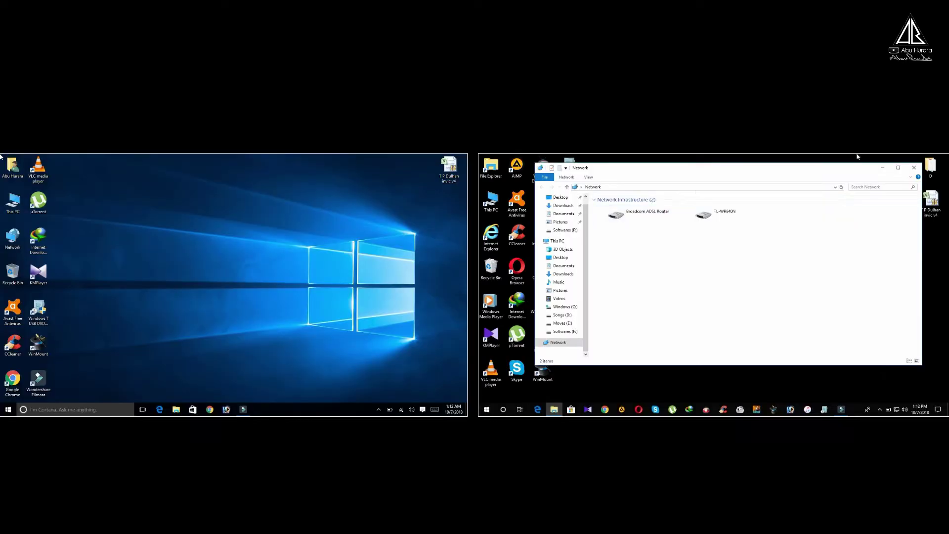
click(915, 168)
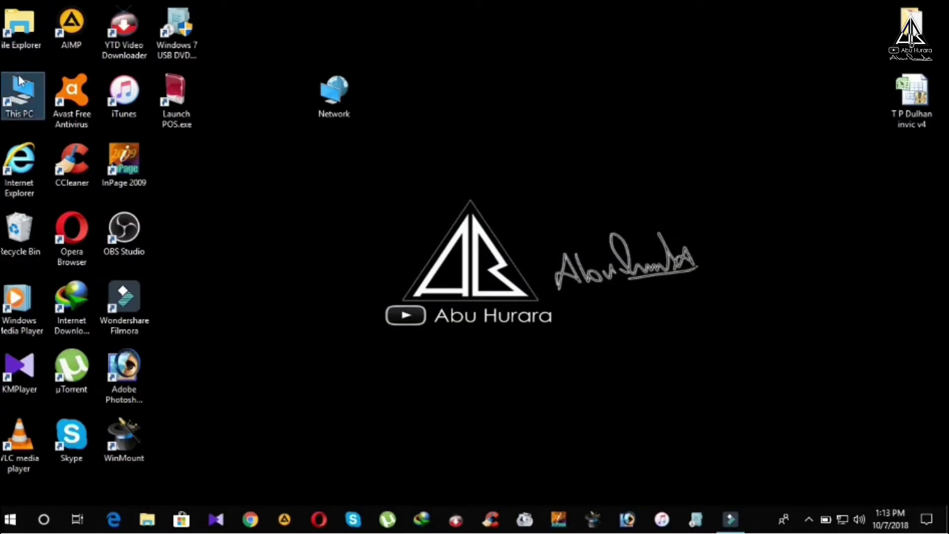
double_click(20, 82)
click(845, 26)
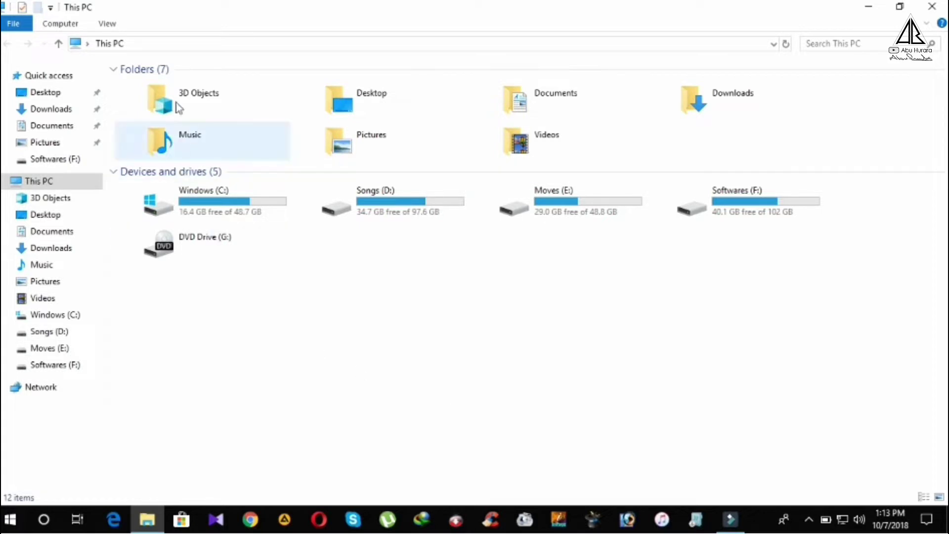
Review the View settings in Folder Options, close them and return to the desktop
click(107, 25)
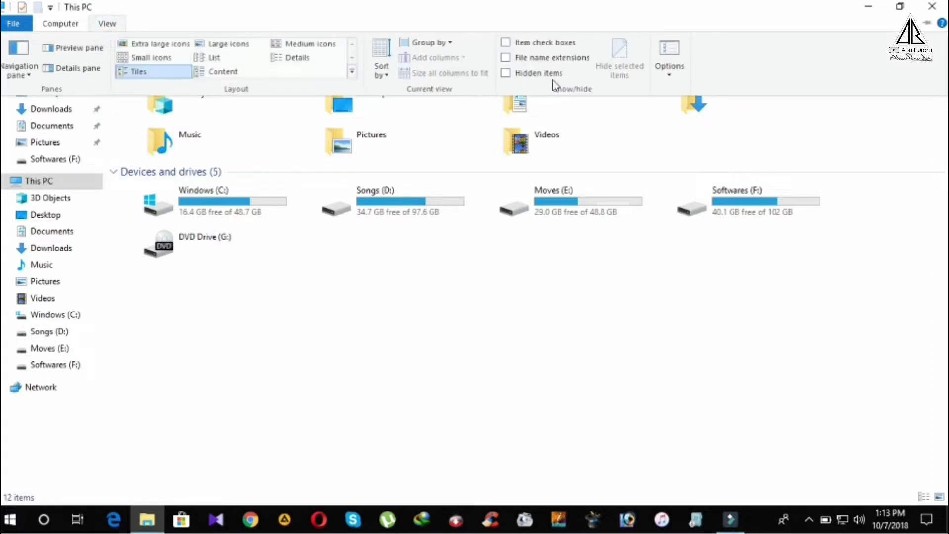
click(679, 51)
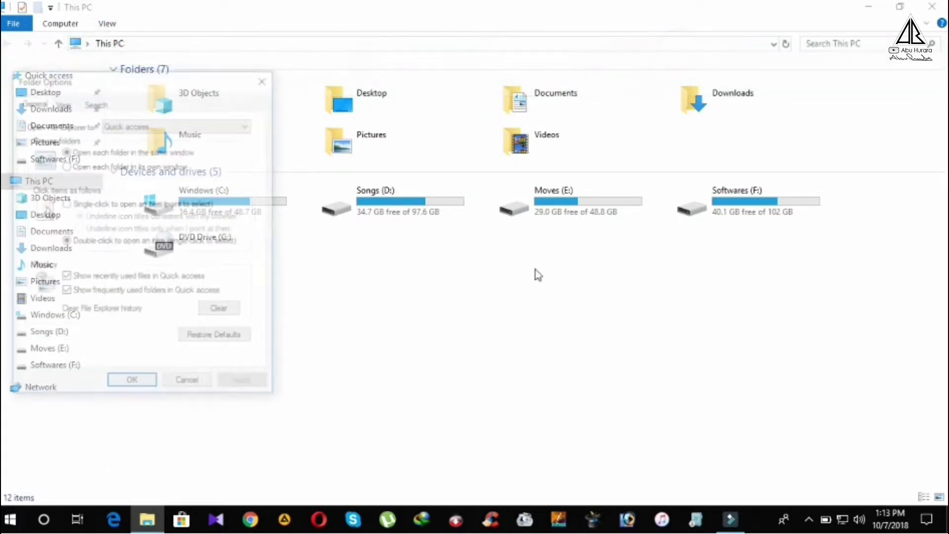
click(61, 102)
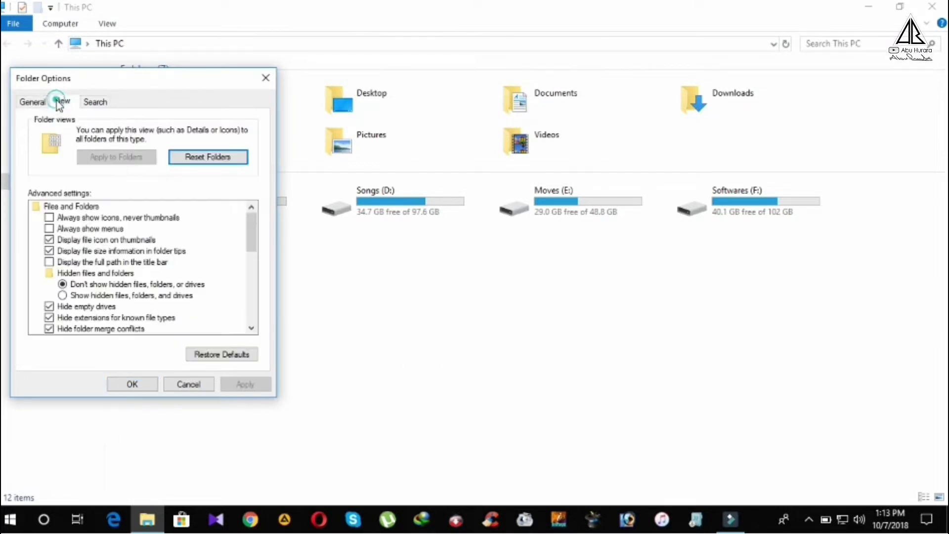
scroll(159, 258, down, 7)
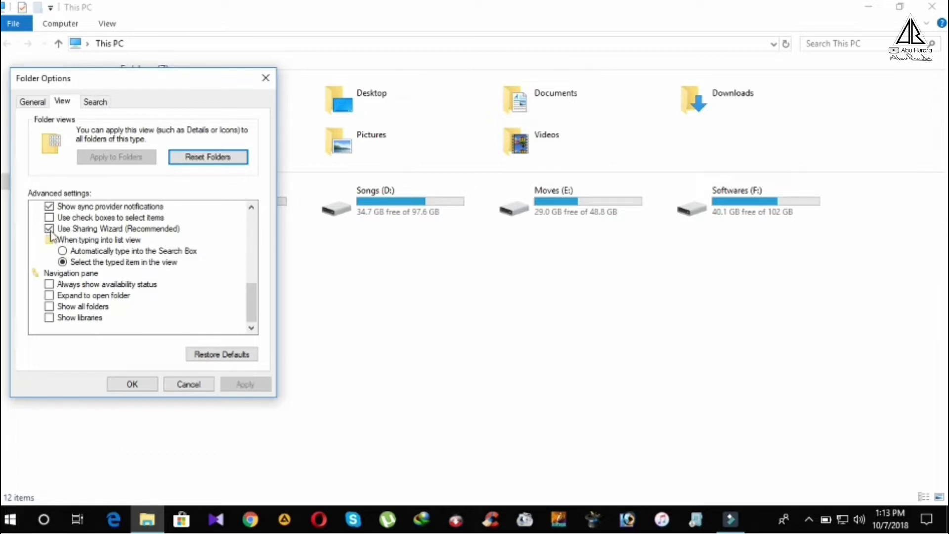
click(130, 386)
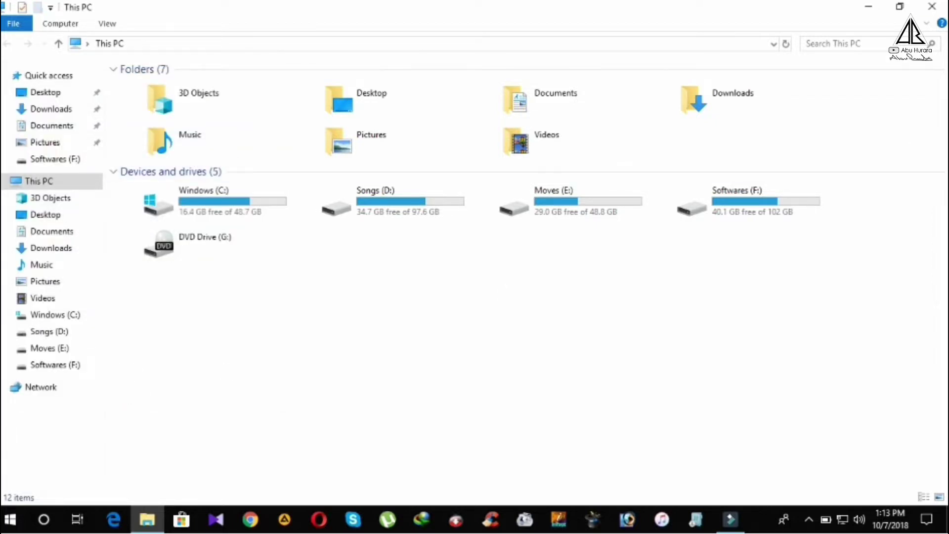
key(super+d)
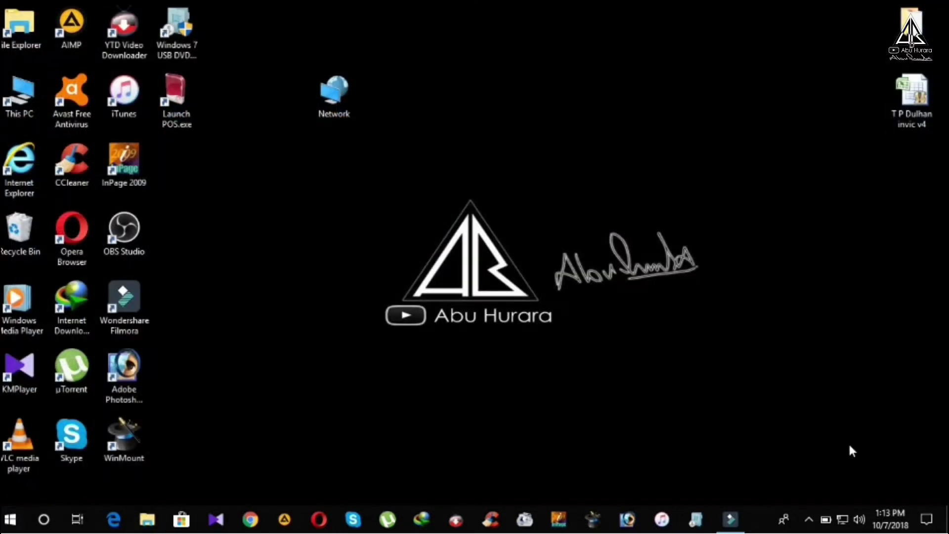
Reach the Network and Sharing Center through the tray icon's Network & Internet settings
right_click(843, 527)
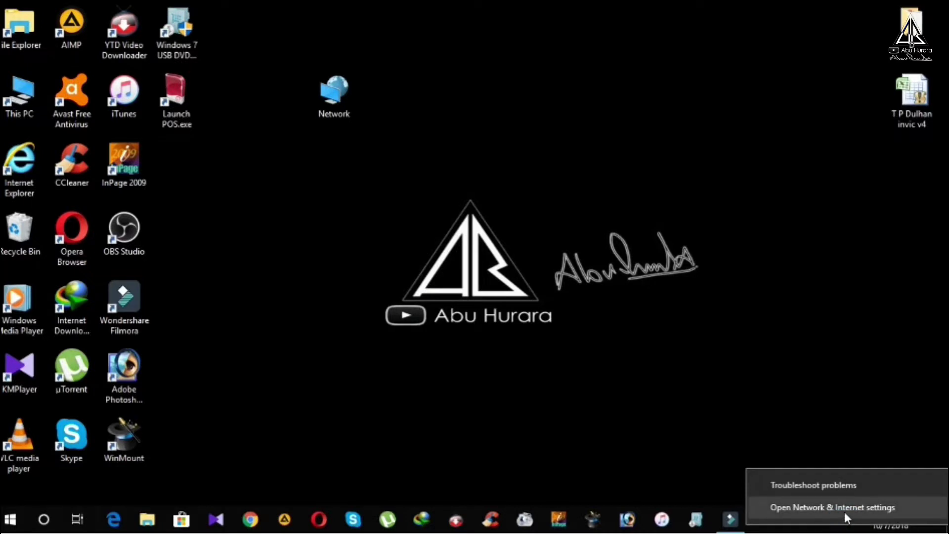
click(836, 509)
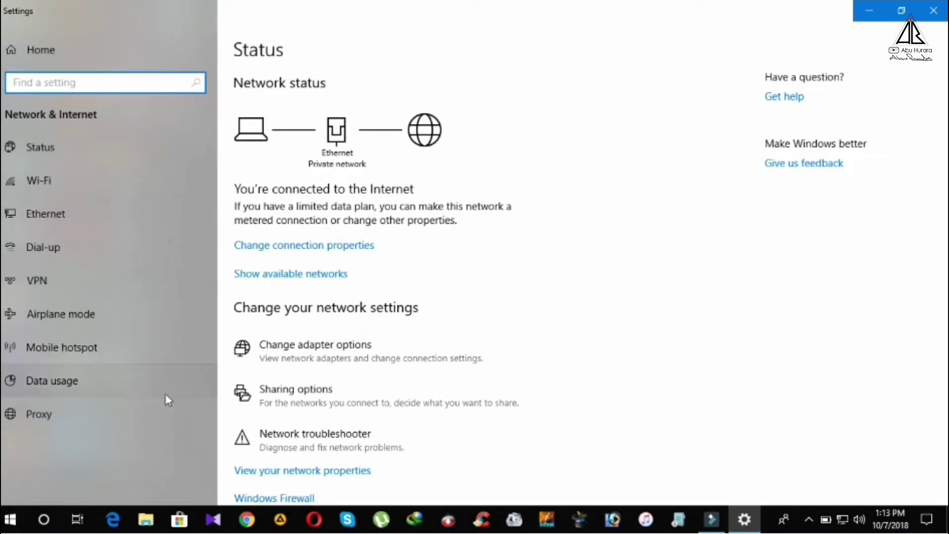
scroll(534, 313, down, 2)
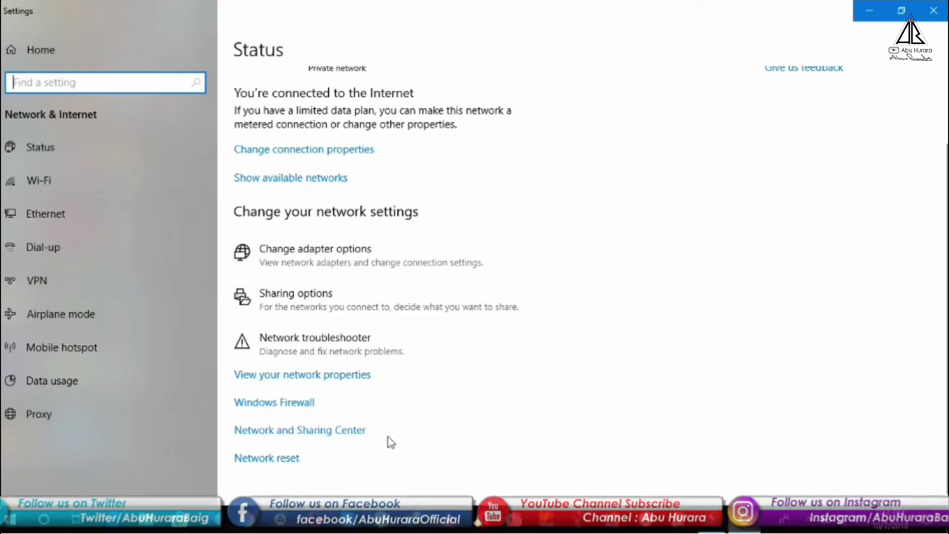
click(277, 435)
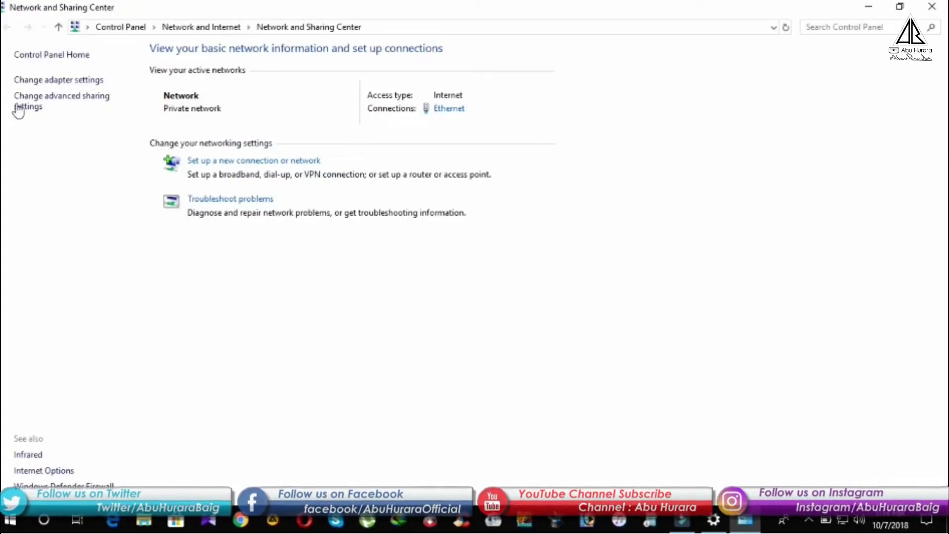
Verify network discovery and file sharing are on for the Private and Guest or Public profiles
click(72, 102)
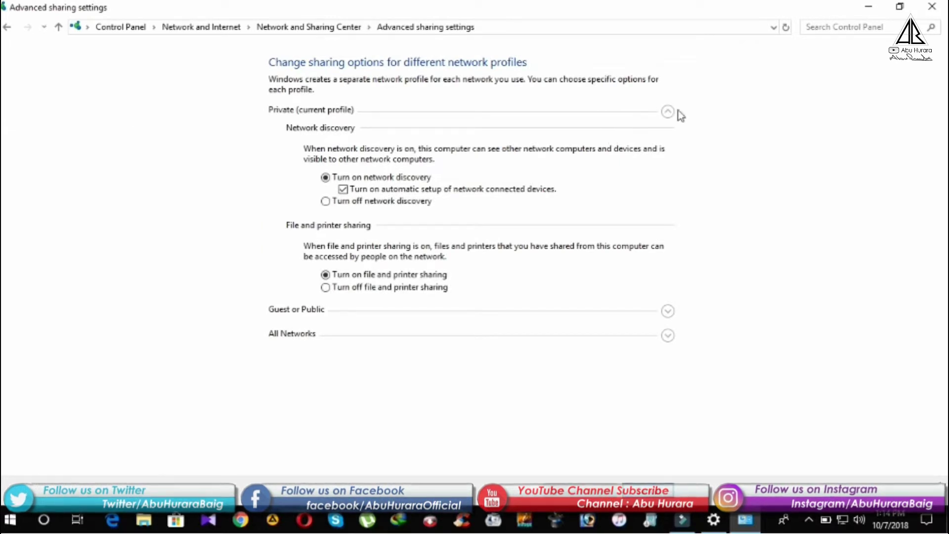
click(670, 114)
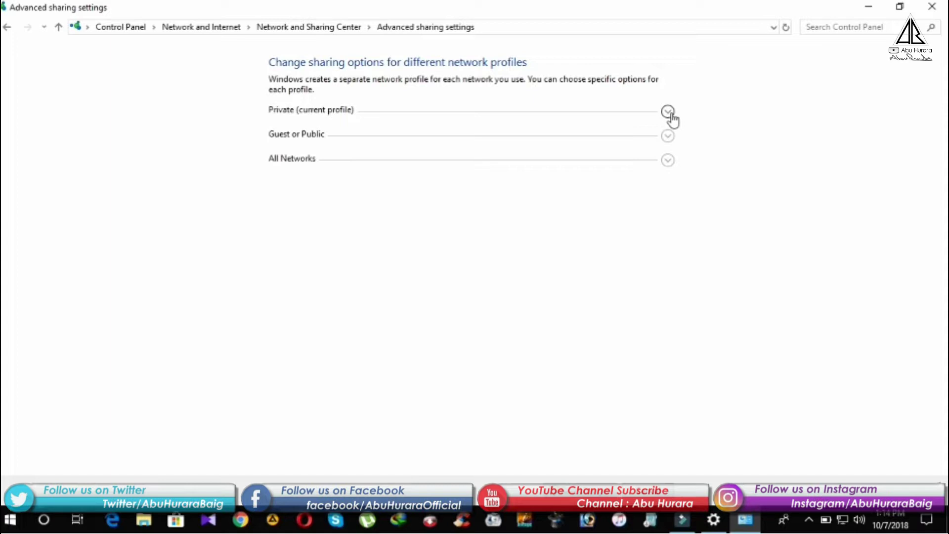
click(670, 113)
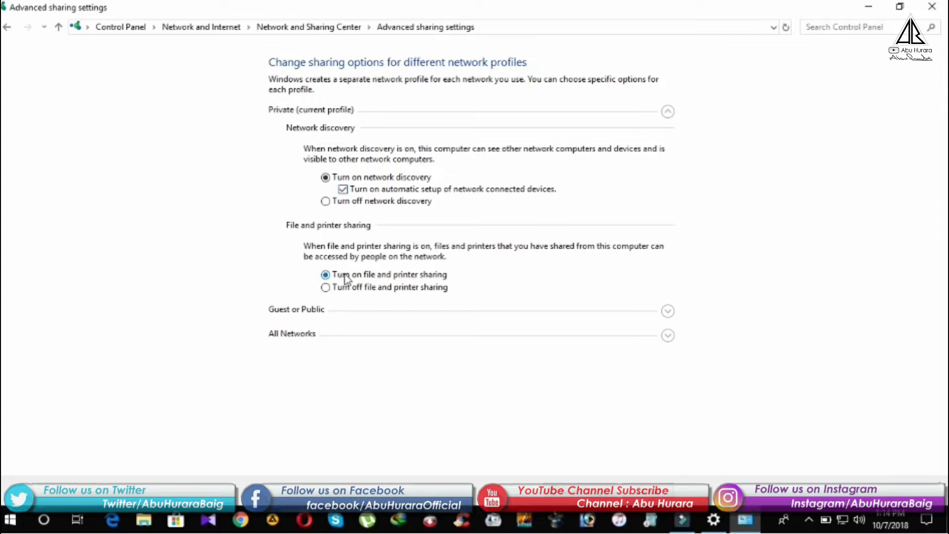
click(668, 112)
click(668, 136)
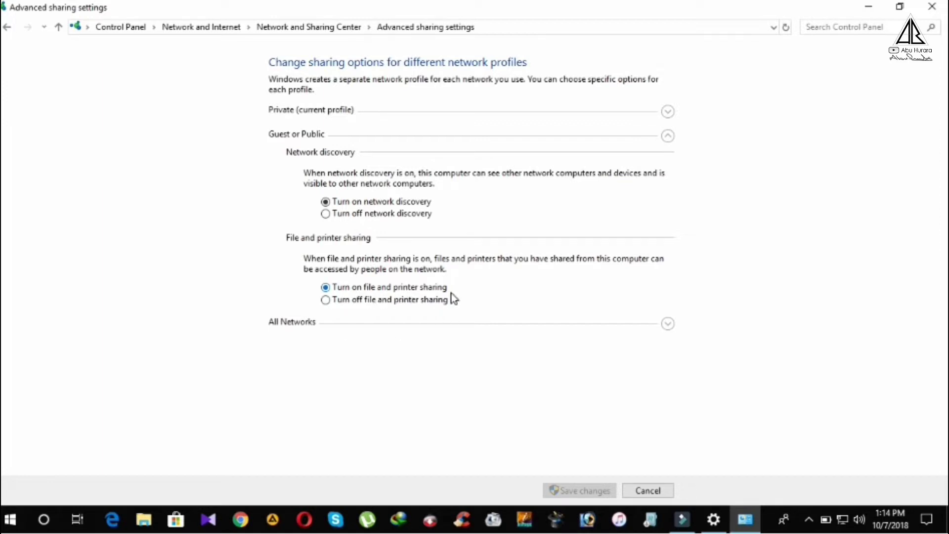
click(669, 138)
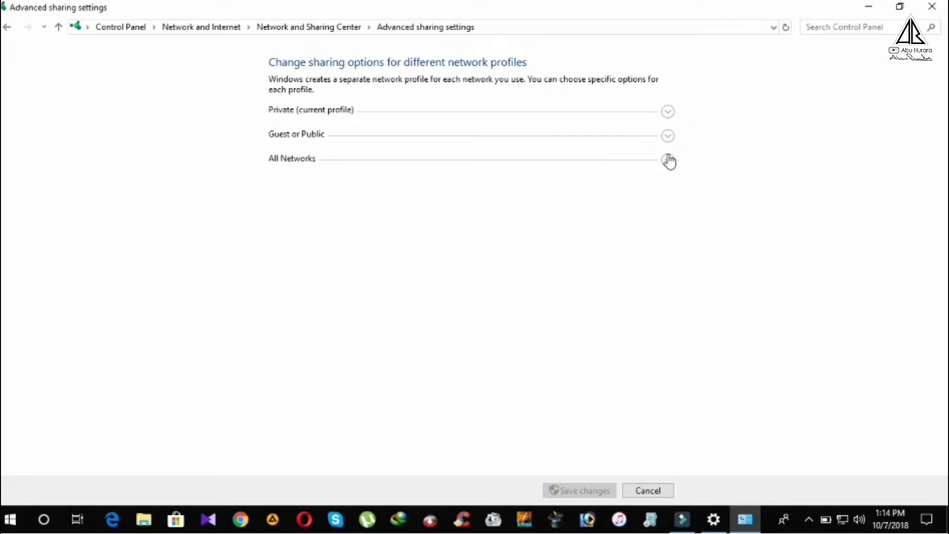
Set All Networks password protected sharing to off, save changes, and close the window
click(669, 158)
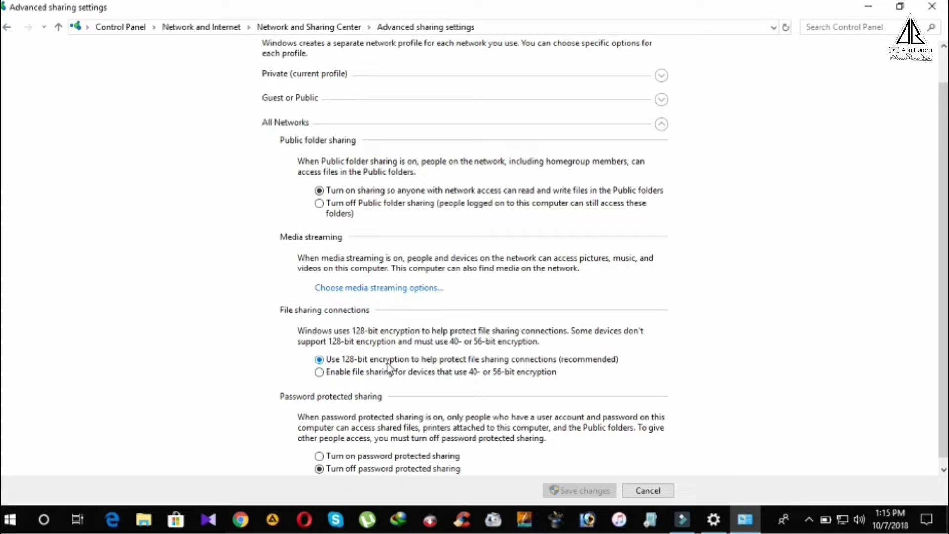
scroll(390, 369, down, 1)
click(371, 451)
click(371, 466)
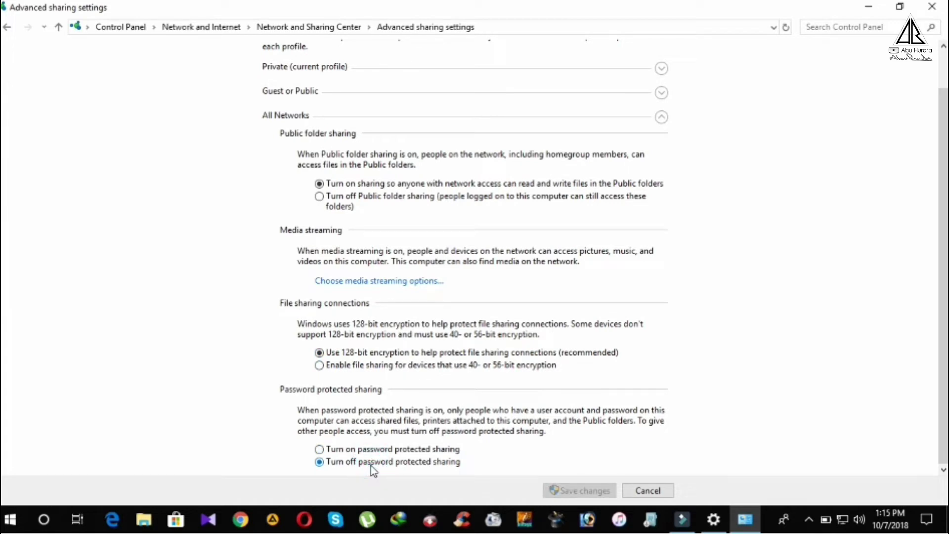
click(561, 492)
click(662, 118)
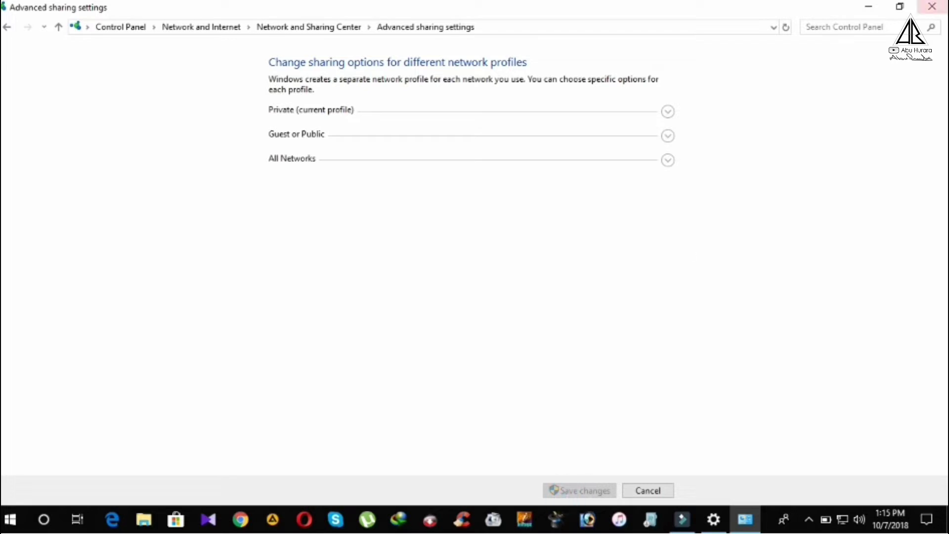
click(945, 15)
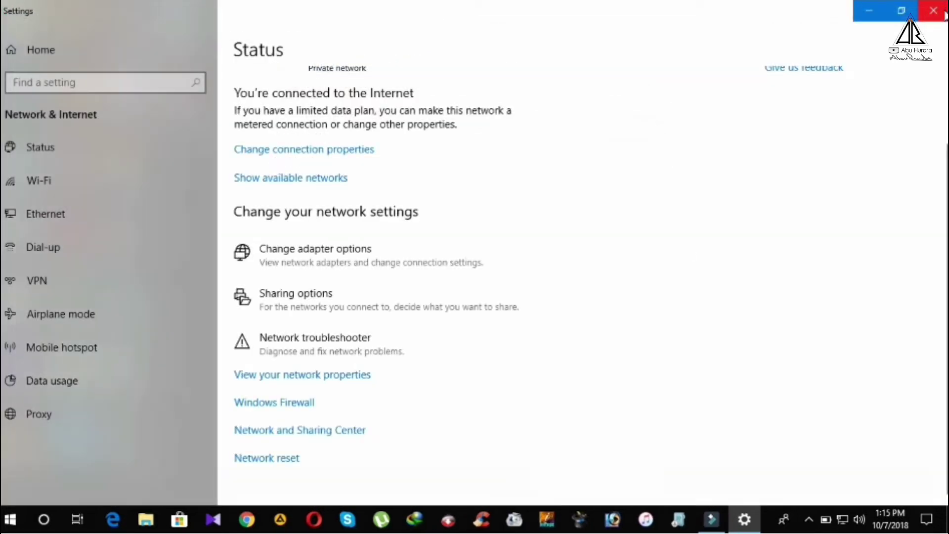
Close Settings and create a New folder on the desktop
click(933, 10)
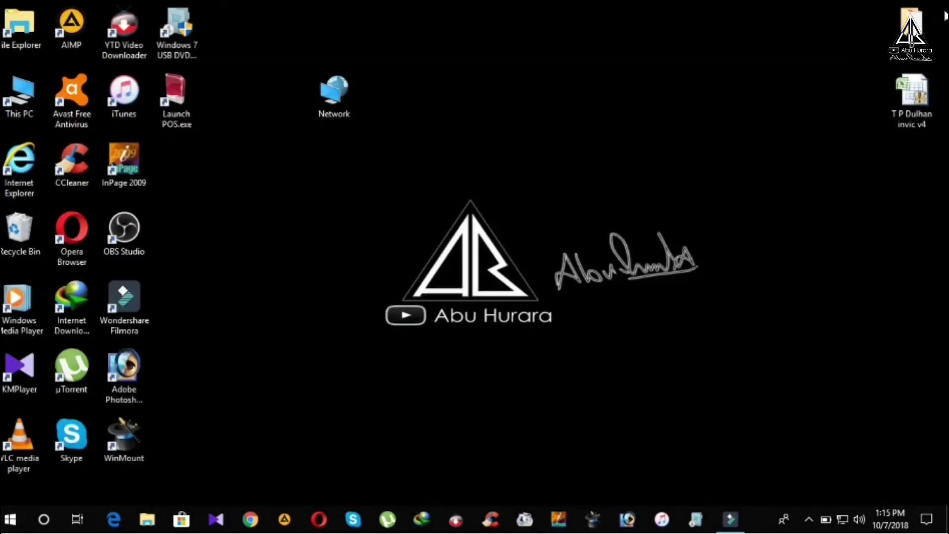
click(919, 117)
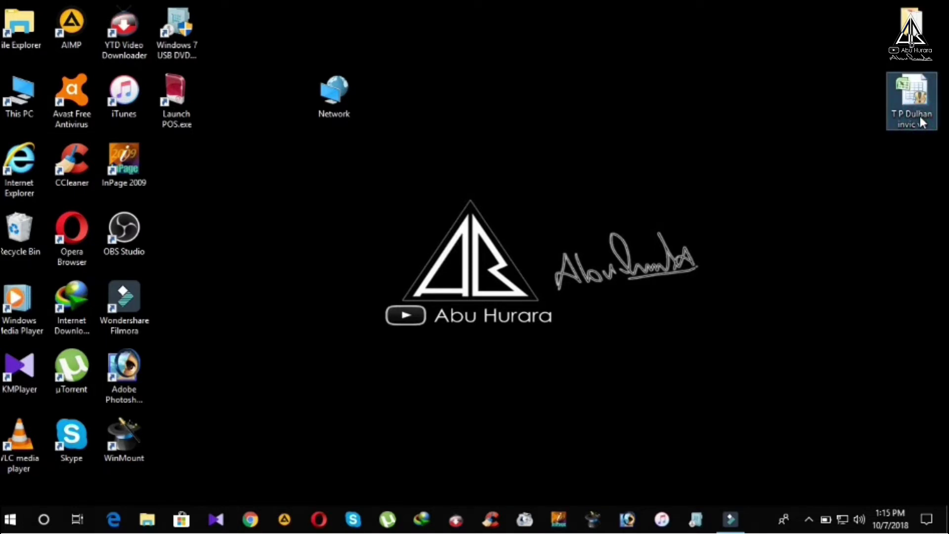
right_click(829, 146)
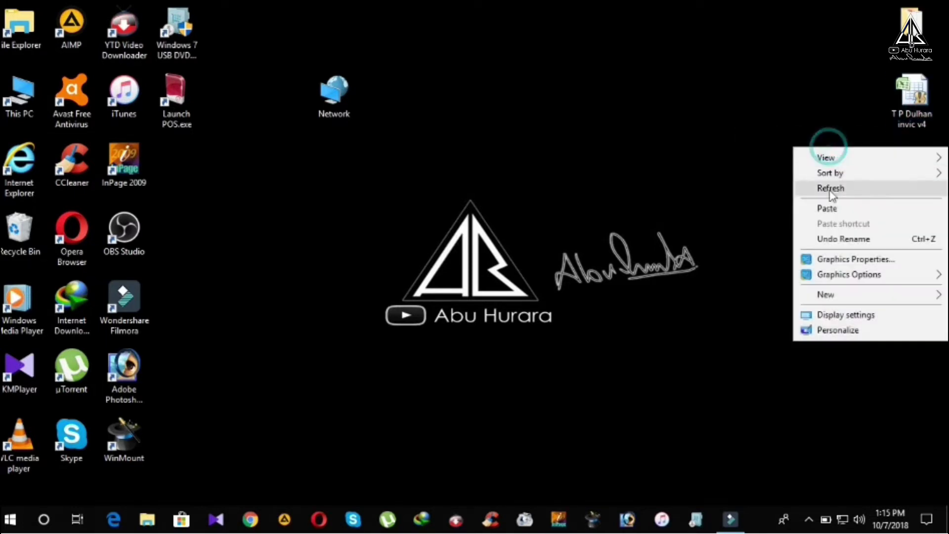
mouse_move(856, 298)
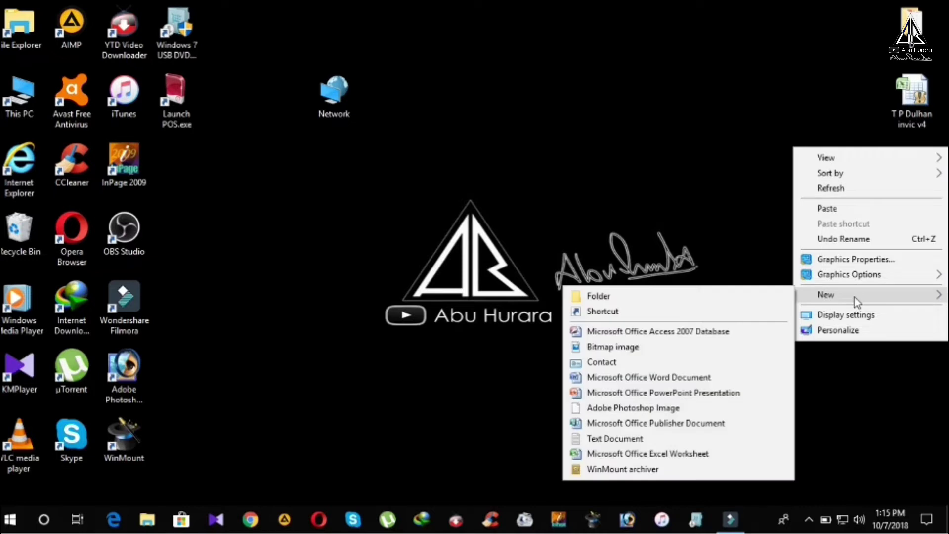
click(643, 296)
Move T P Dulhan invic v4 into New folder, verify it, and place the folder at the desktop's top
drag(918, 111, 861, 170)
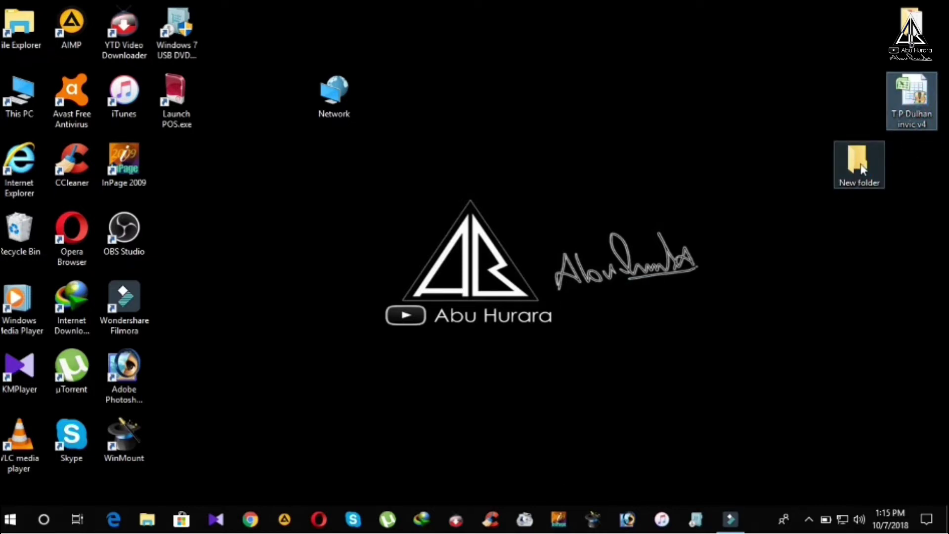
double_click(859, 166)
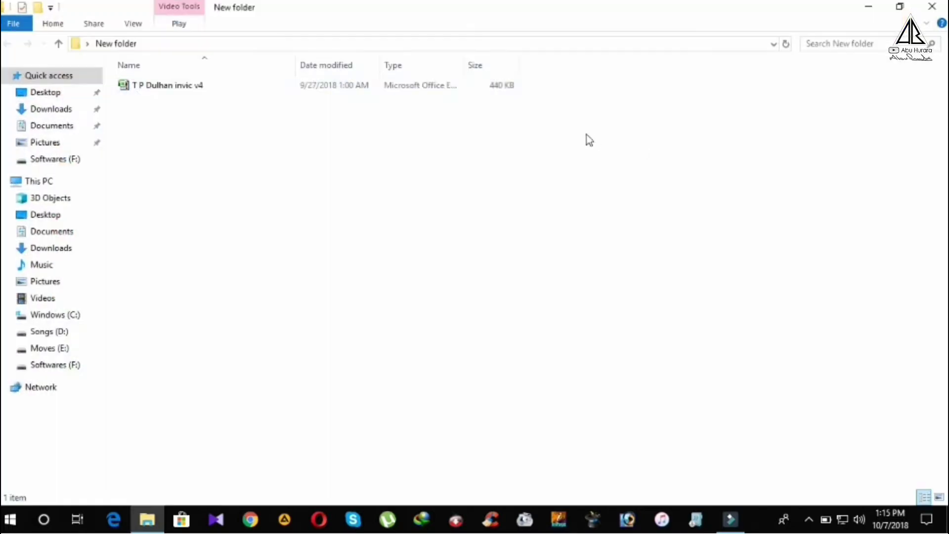
click(933, 6)
drag(859, 163, 701, 25)
From New folder's Properties Sharing tab, start sharing it with specific people
right_click(690, 19)
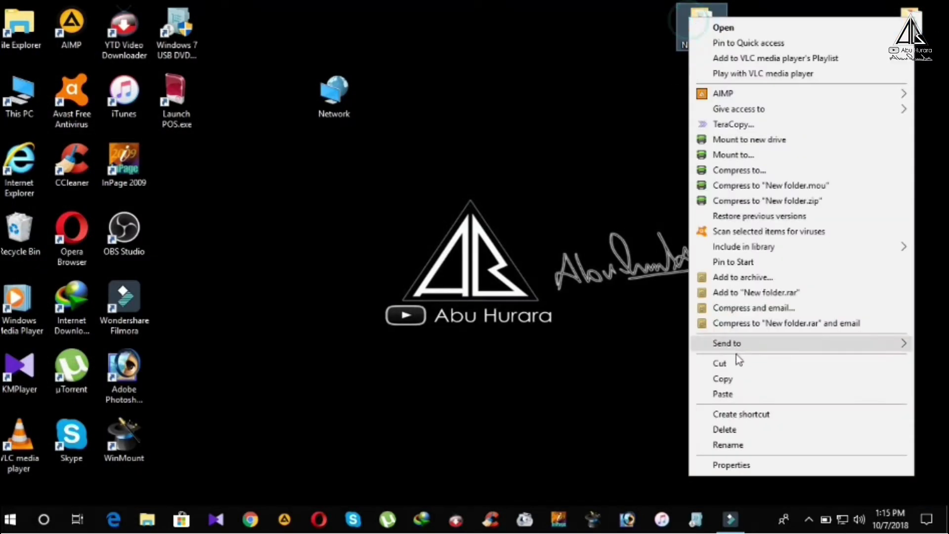
click(733, 466)
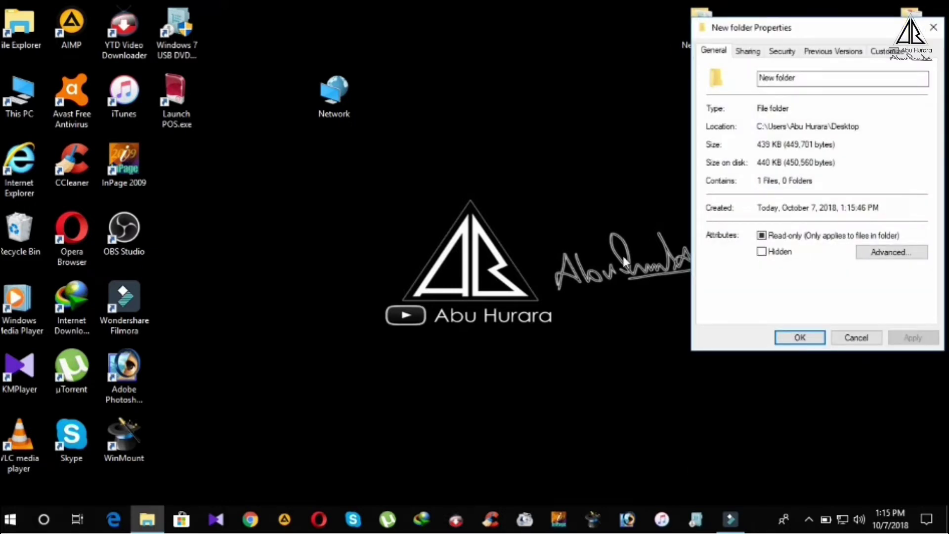
click(749, 52)
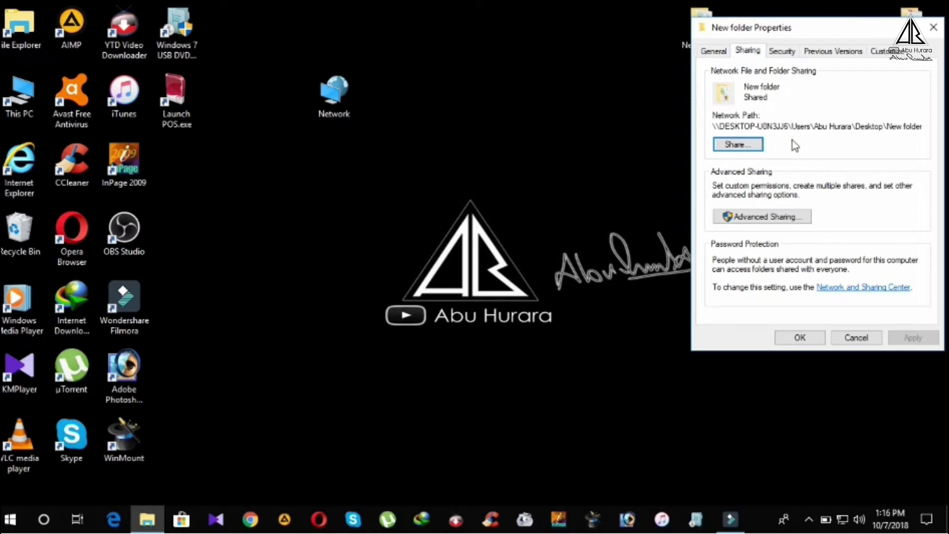
click(722, 148)
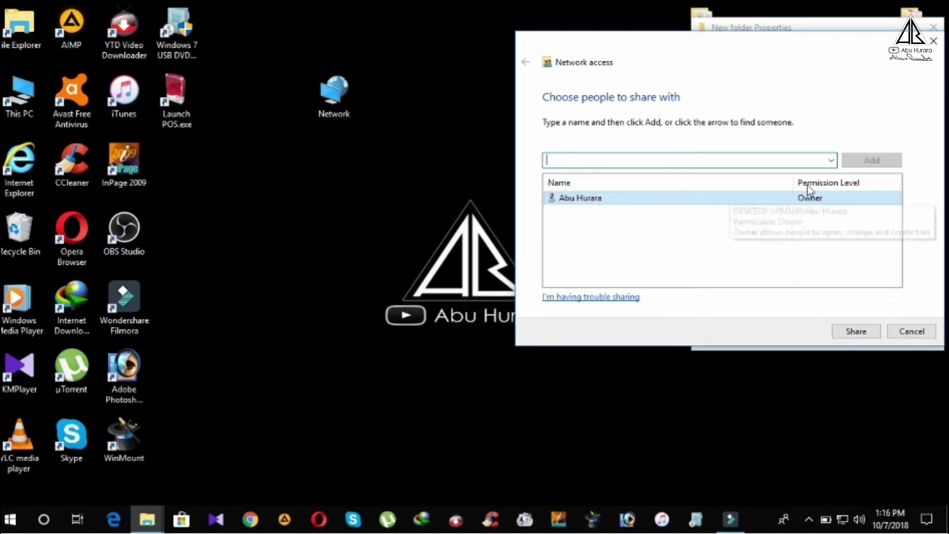
Add Everyone with Read/Write permission and share New folder
click(832, 160)
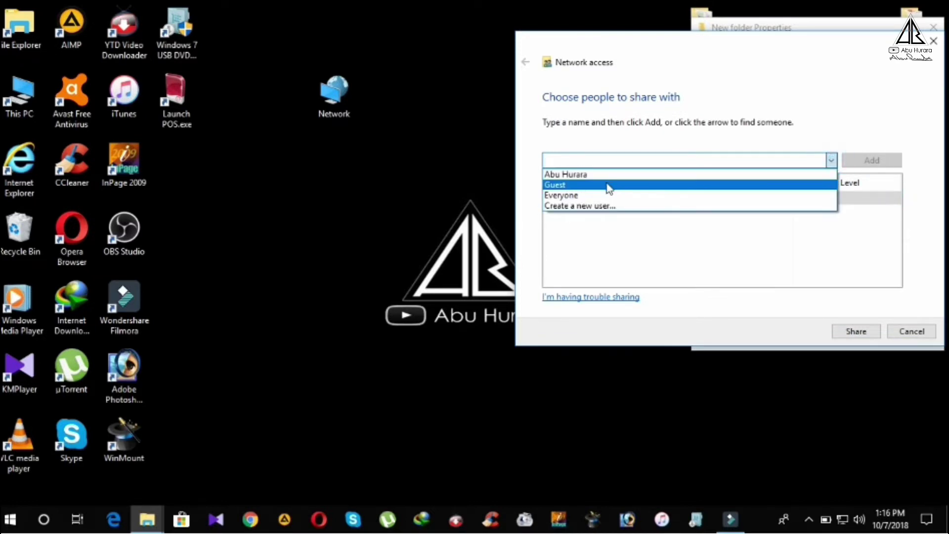
click(549, 195)
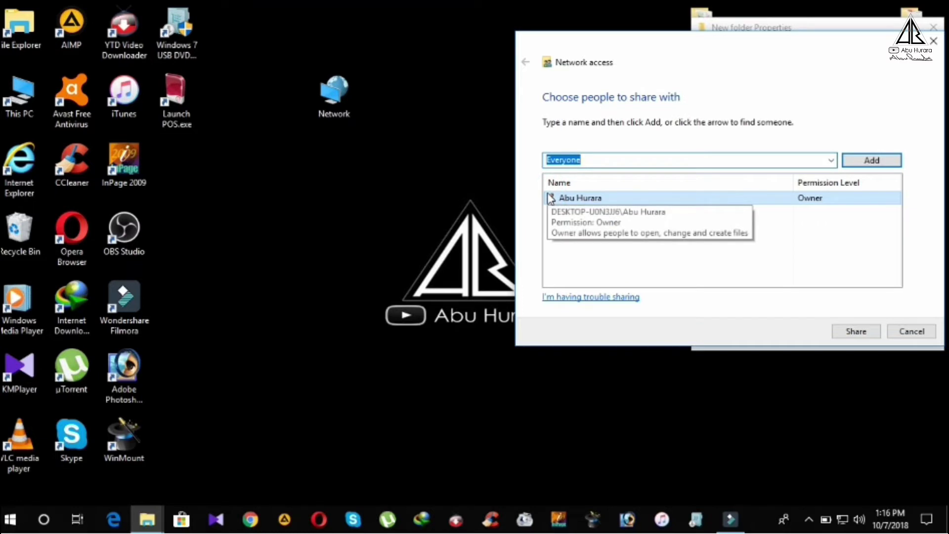
click(877, 165)
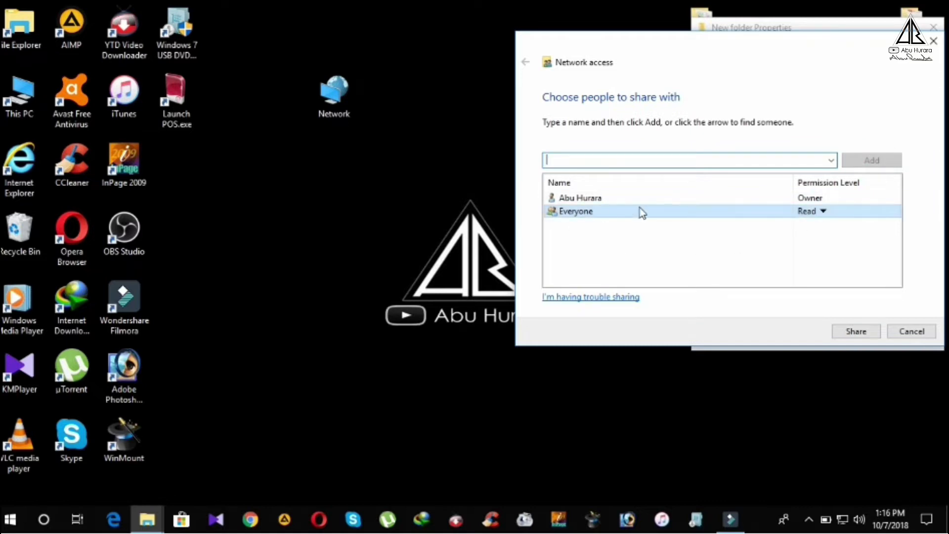
click(820, 210)
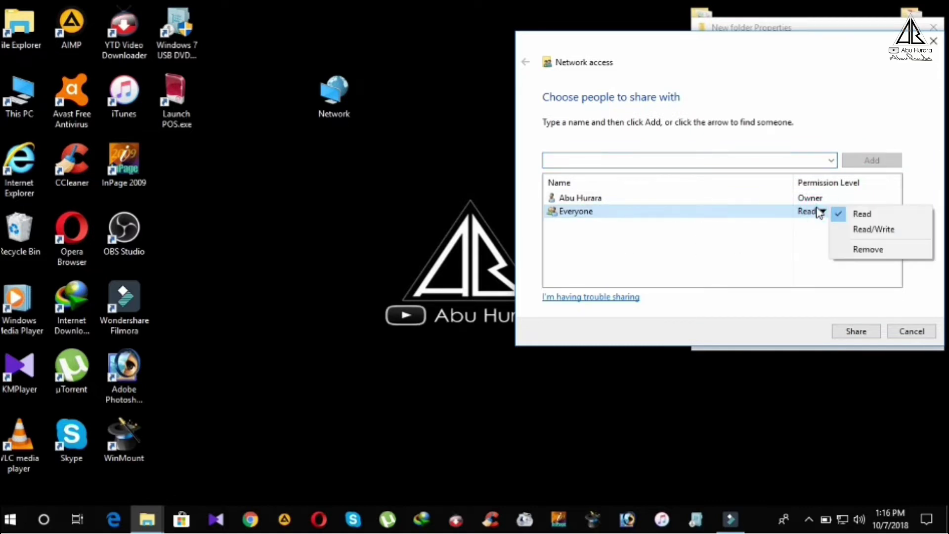
click(880, 231)
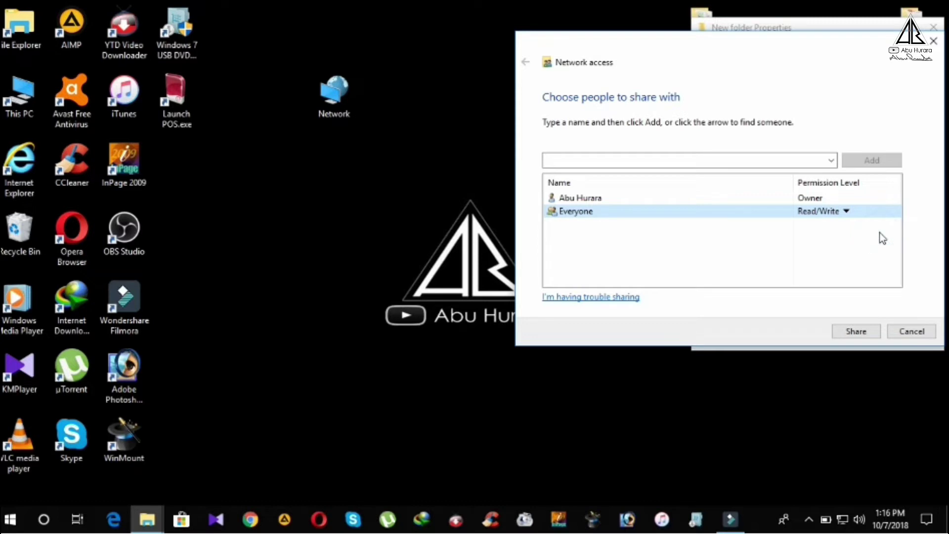
click(857, 333)
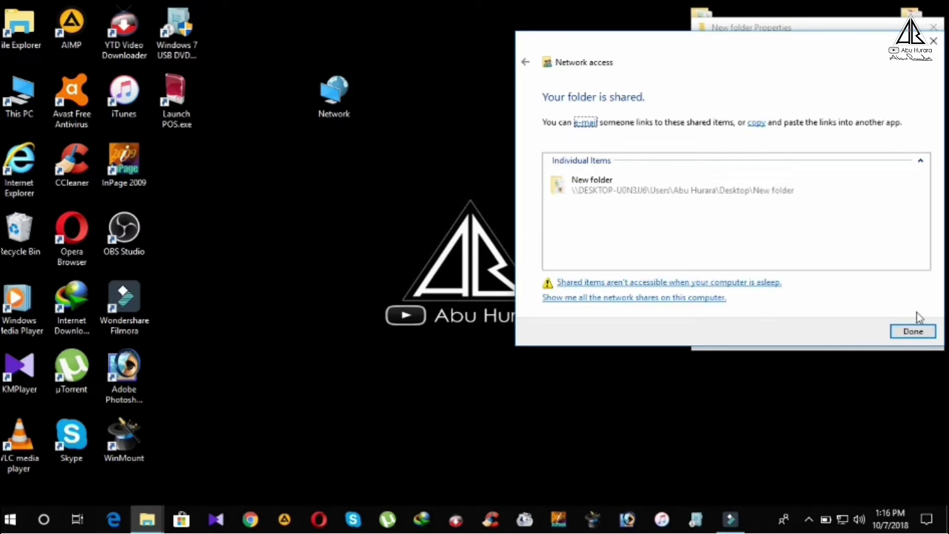
Tick Share this folder in Advanced Sharing for New folder, apply, and close Properties
click(915, 332)
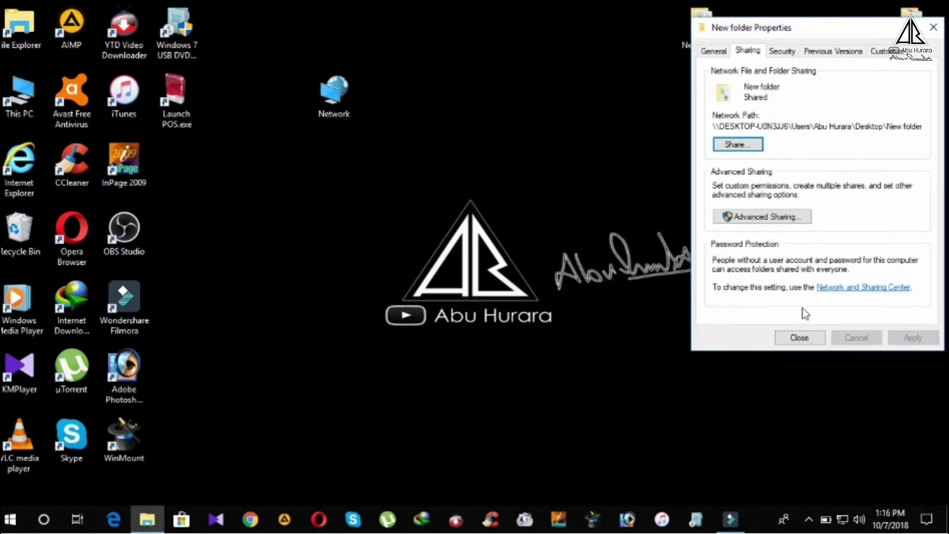
click(777, 216)
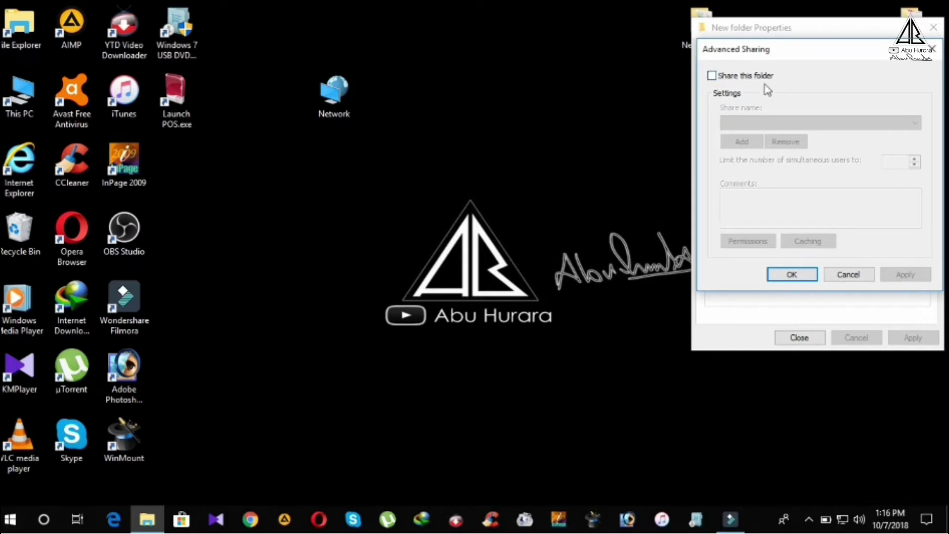
click(740, 76)
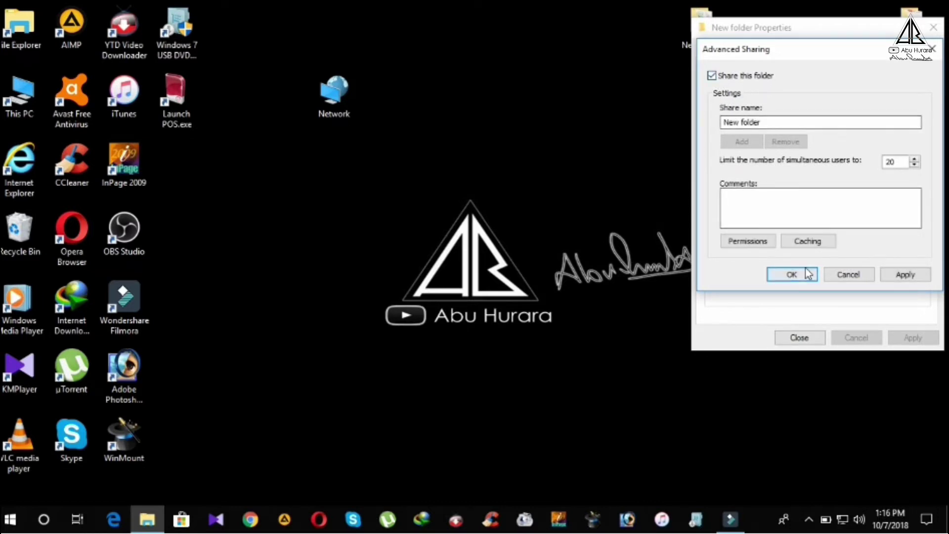
click(910, 276)
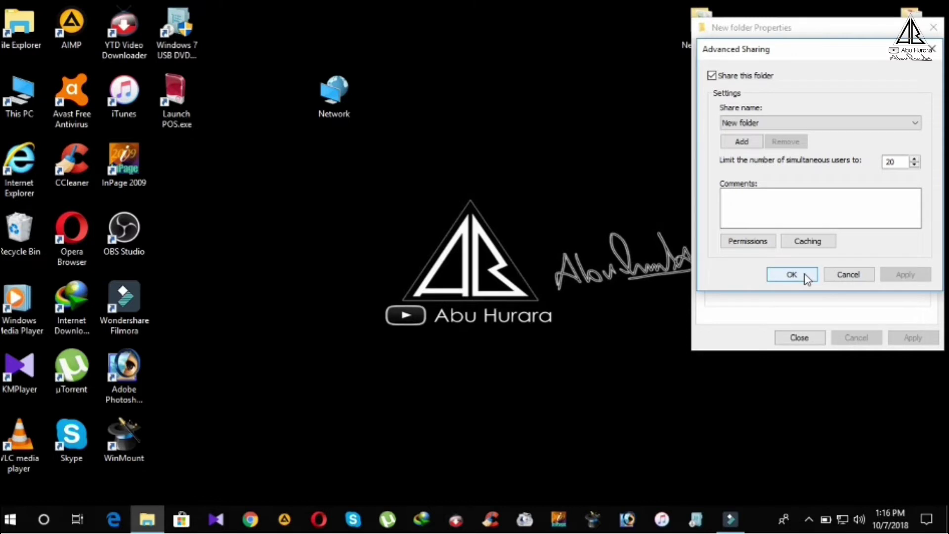
click(799, 276)
click(799, 336)
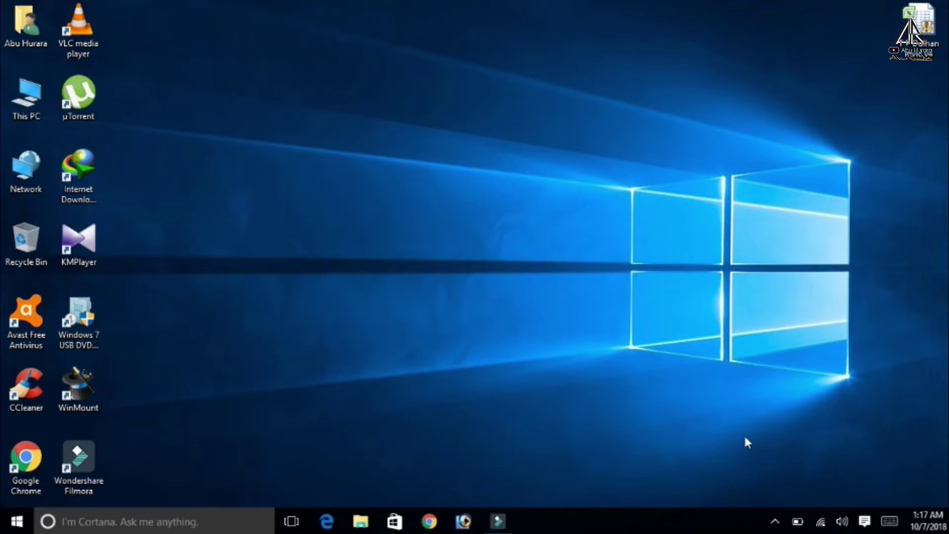
On the second PC, review Private, Guest or Public and All Networks sharing settings, confirming password protection is off
right_click(821, 521)
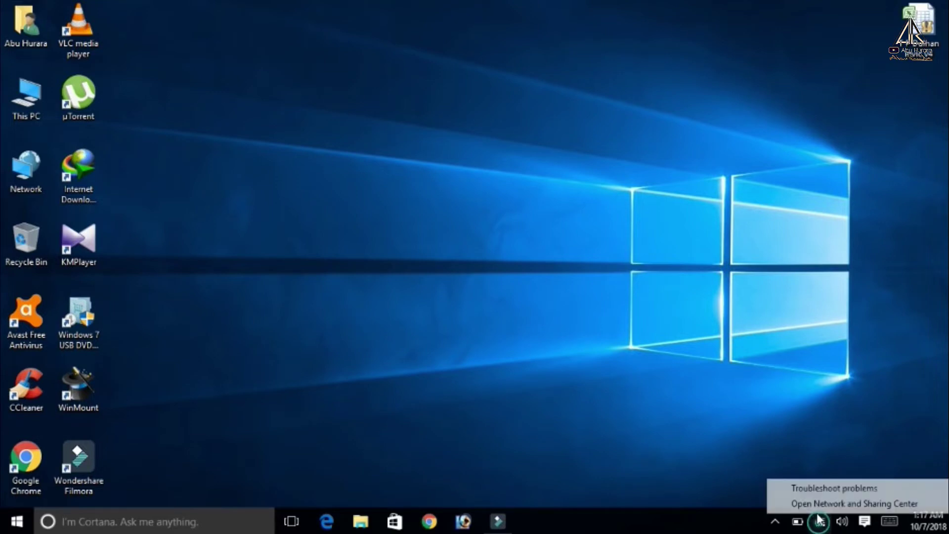
click(811, 503)
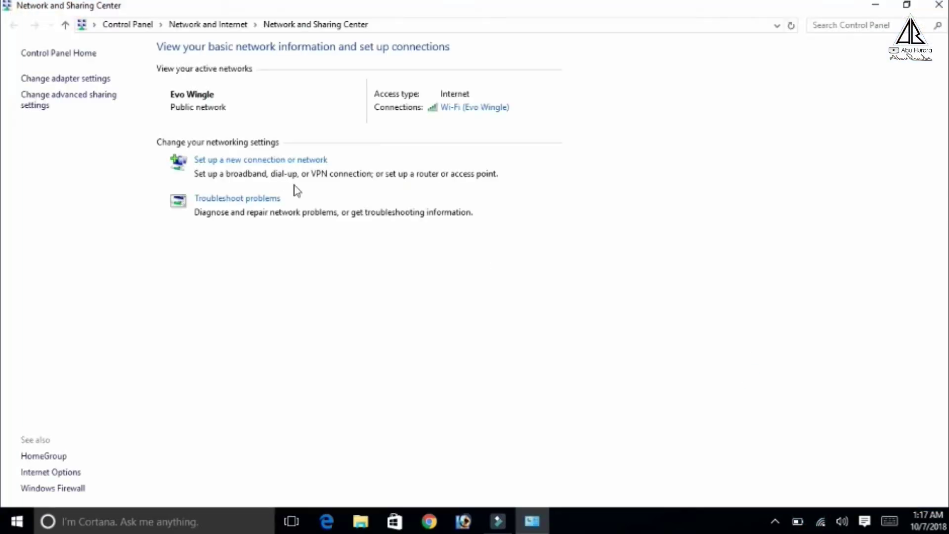
click(38, 107)
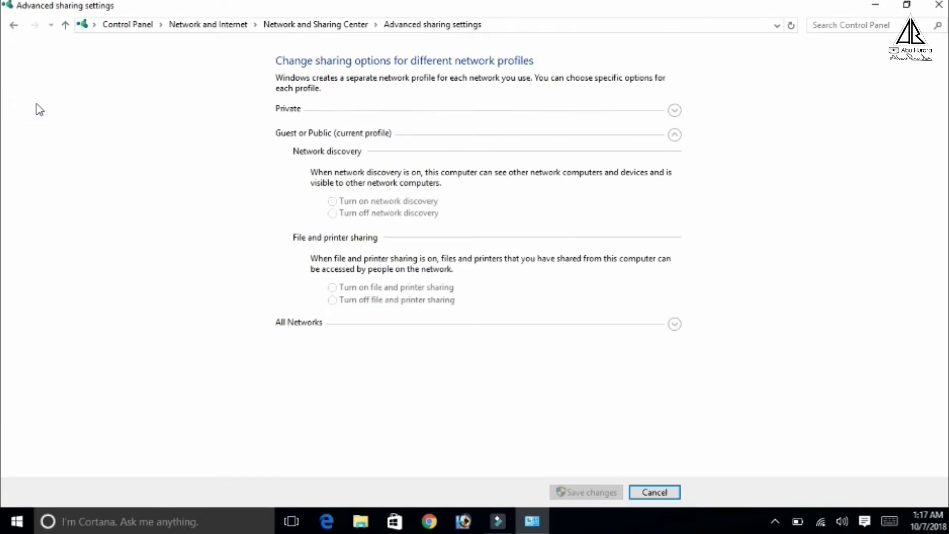
click(675, 109)
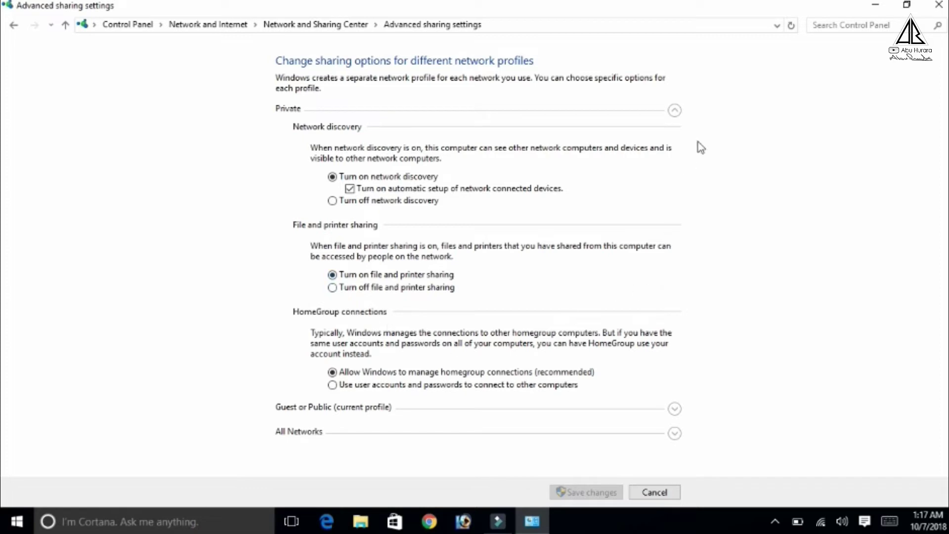
click(675, 110)
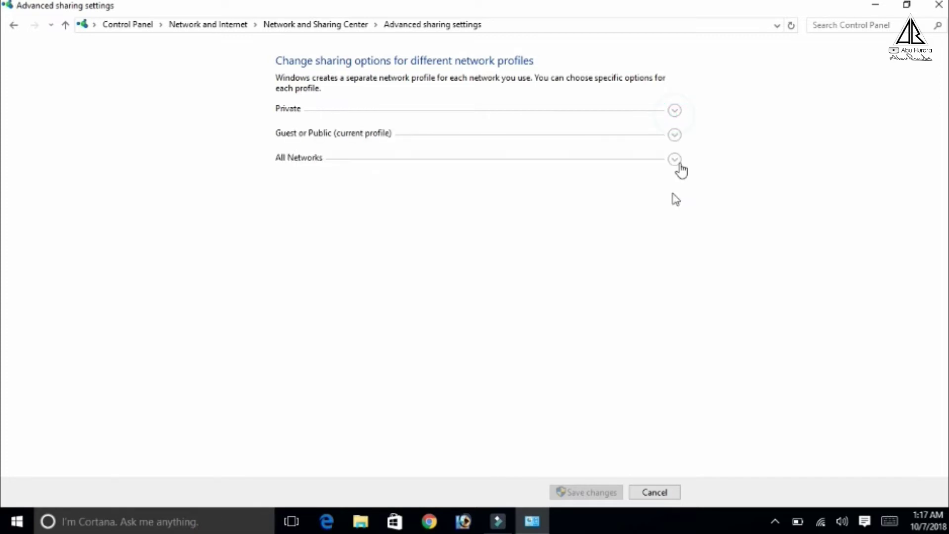
click(675, 134)
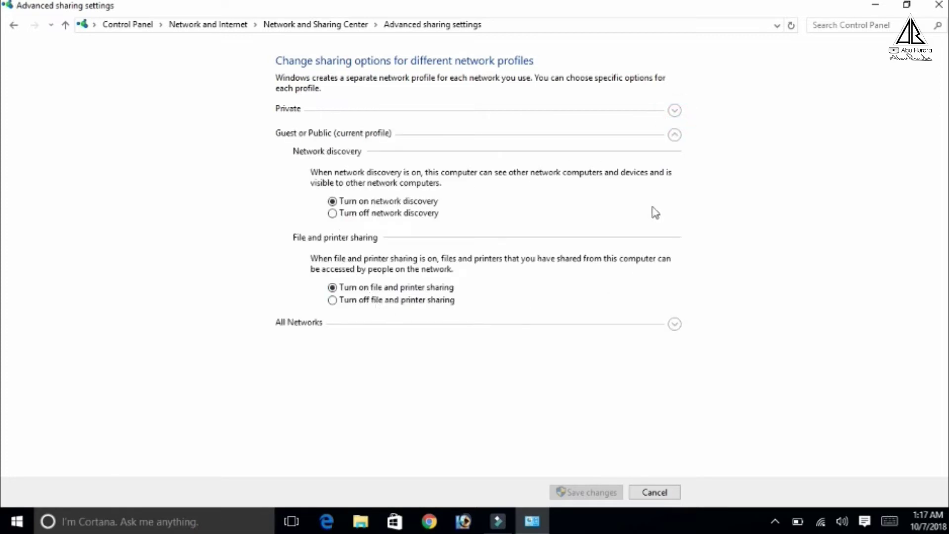
click(675, 135)
click(675, 159)
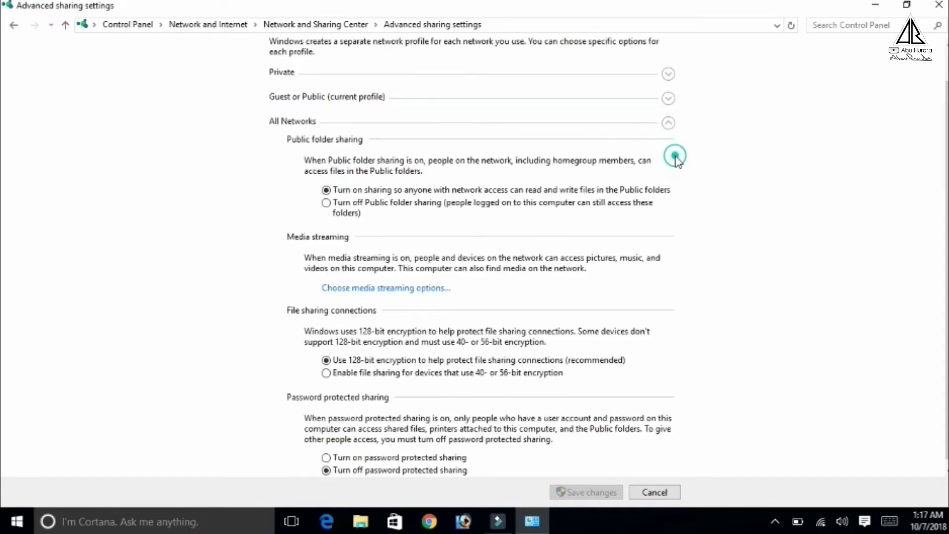
scroll(441, 390, down, 1)
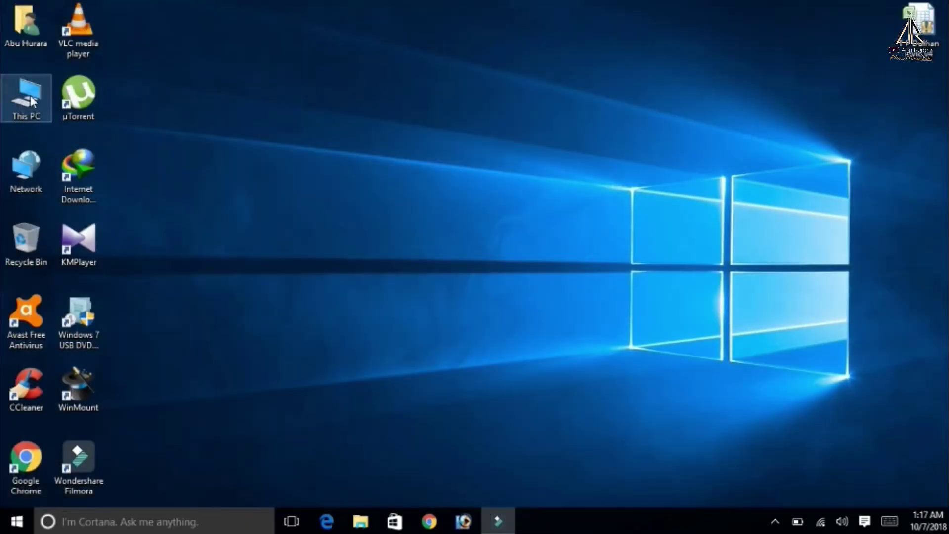
Inspect This PC's Folder Options view settings without changes, then close the window
double_click(30, 101)
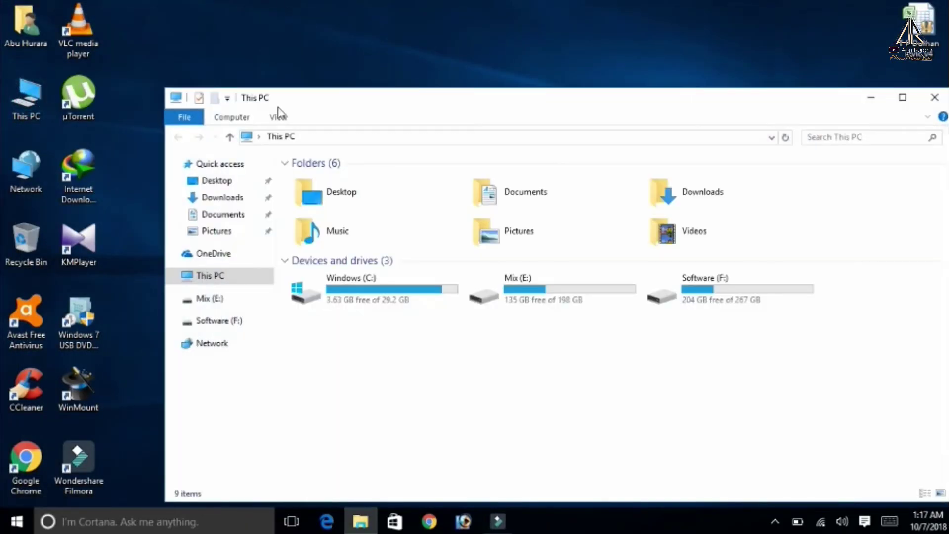
click(900, 96)
click(114, 21)
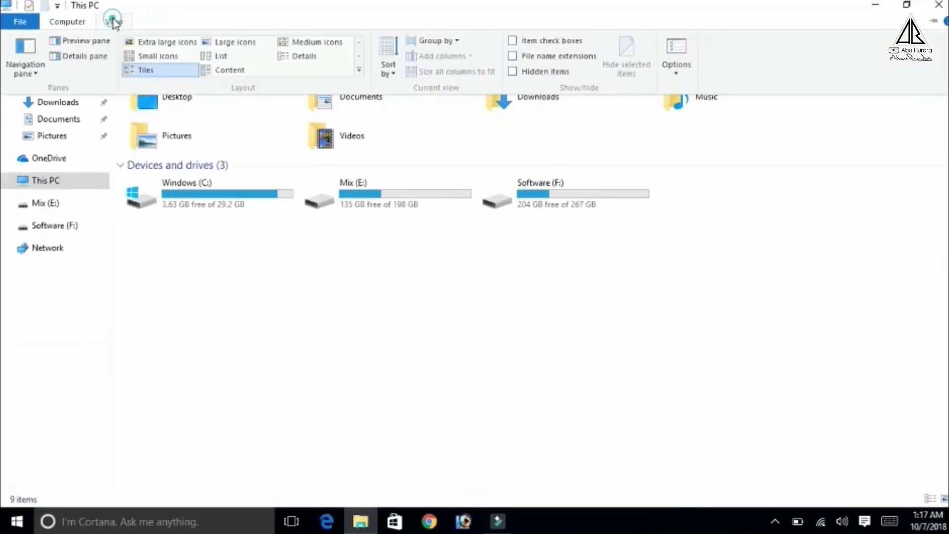
click(680, 49)
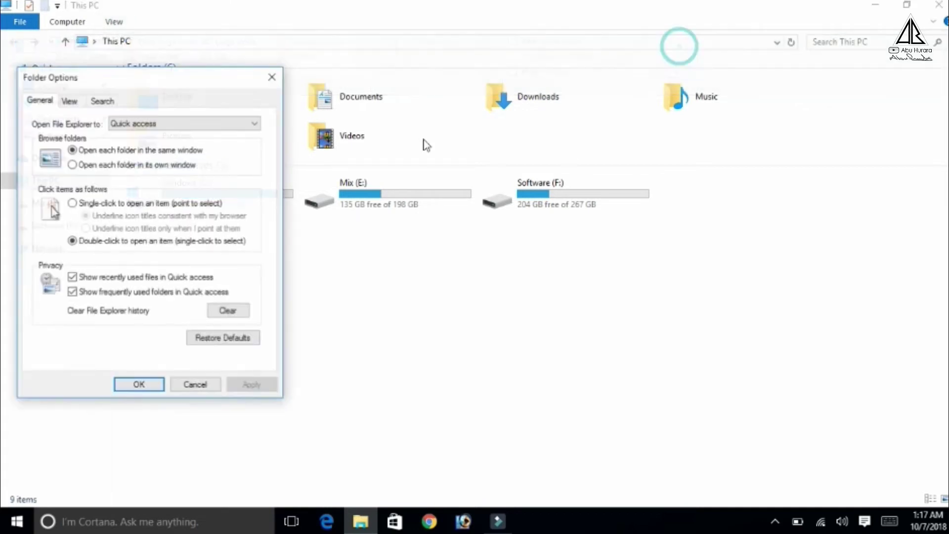
click(73, 100)
scroll(107, 297, down, 10)
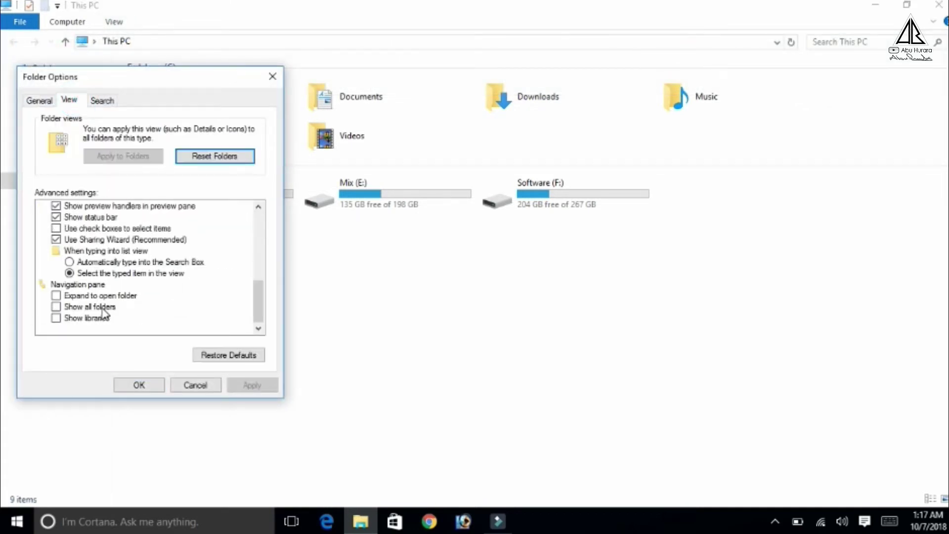
click(194, 385)
click(932, 7)
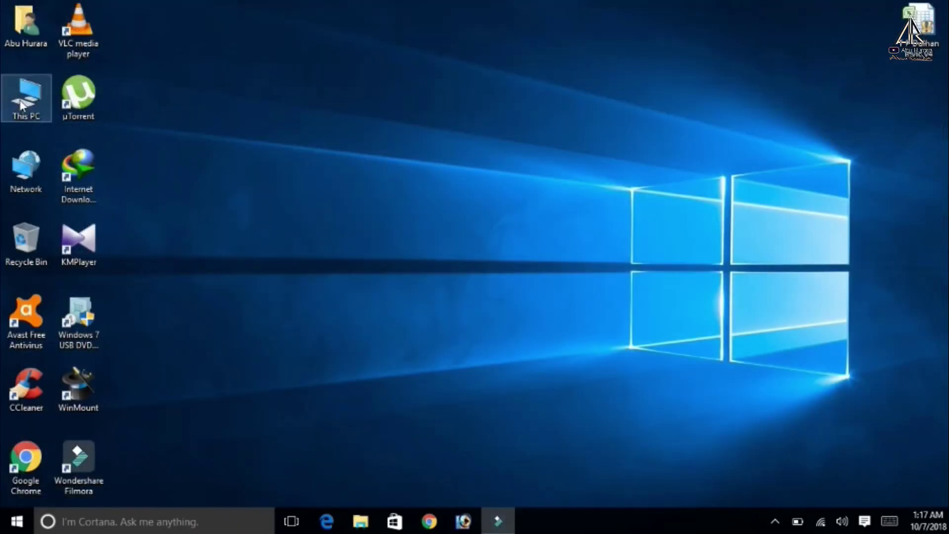
Refresh Network until DESKTOP-FJT3GBV and DESKTOP-U0N3JJ6 appear, and select DESKTOP-U0N3JJ6
double_click(24, 174)
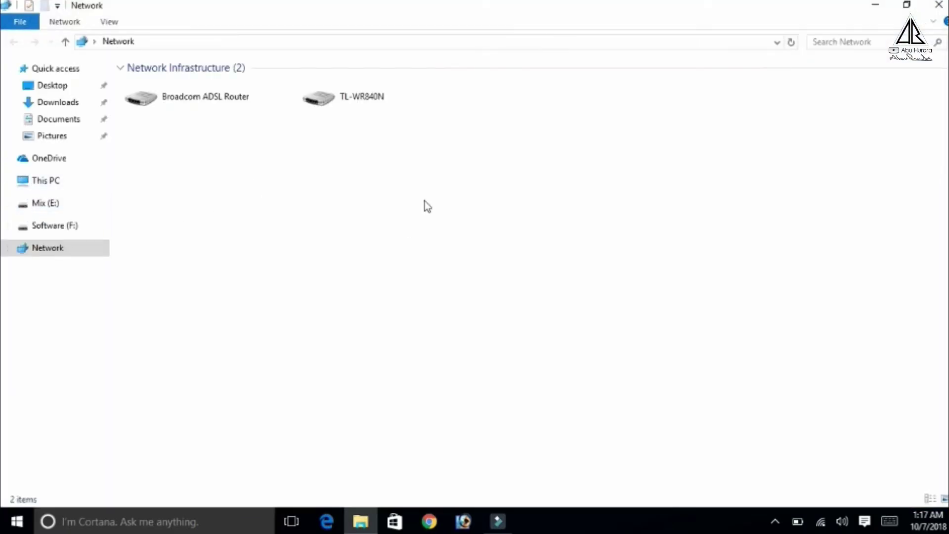
right_click(418, 204)
click(354, 260)
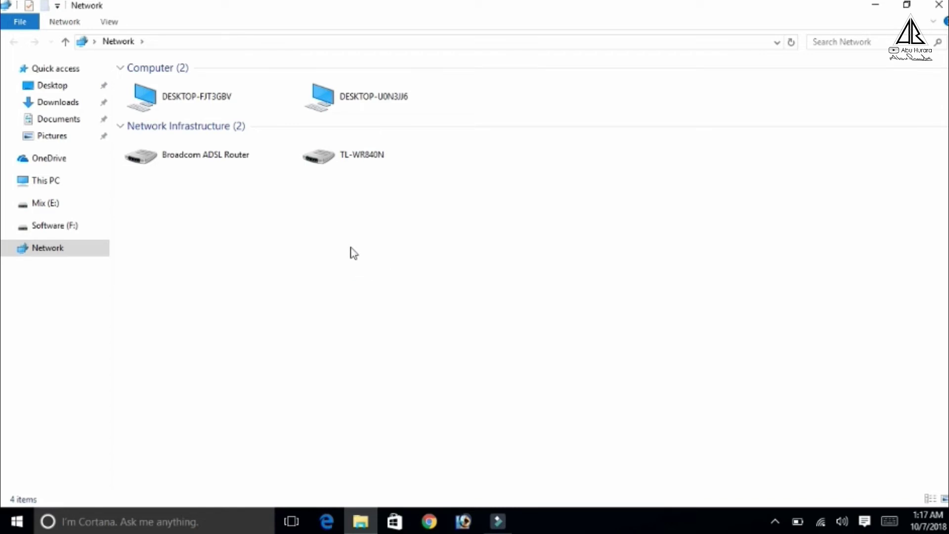
click(212, 110)
click(319, 102)
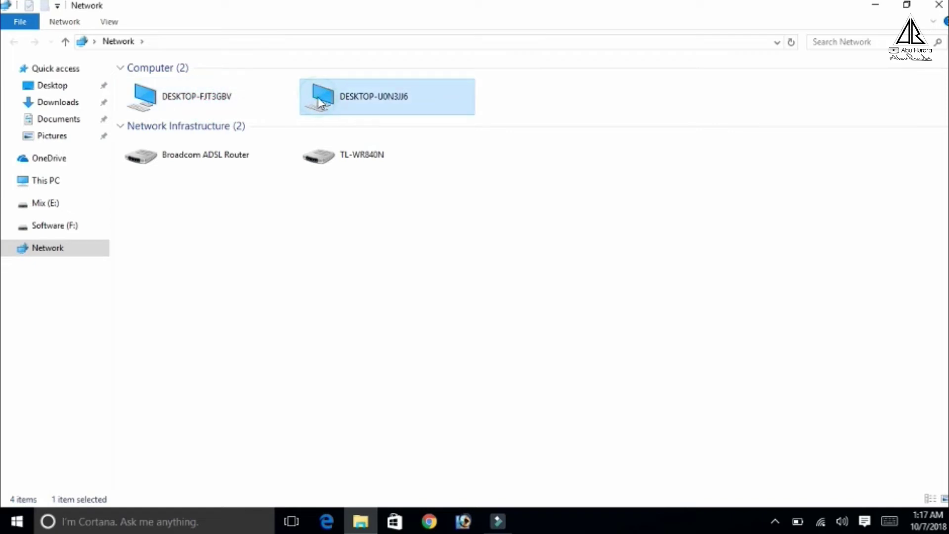
Open DESKTOP-U0N3JJ6 and submit the network account's user name and password
double_click(318, 102)
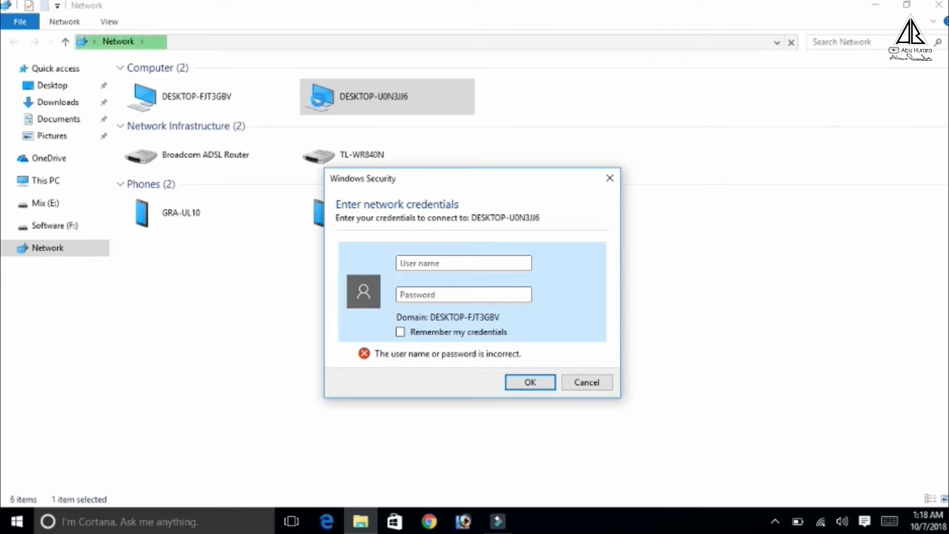
text(abu)
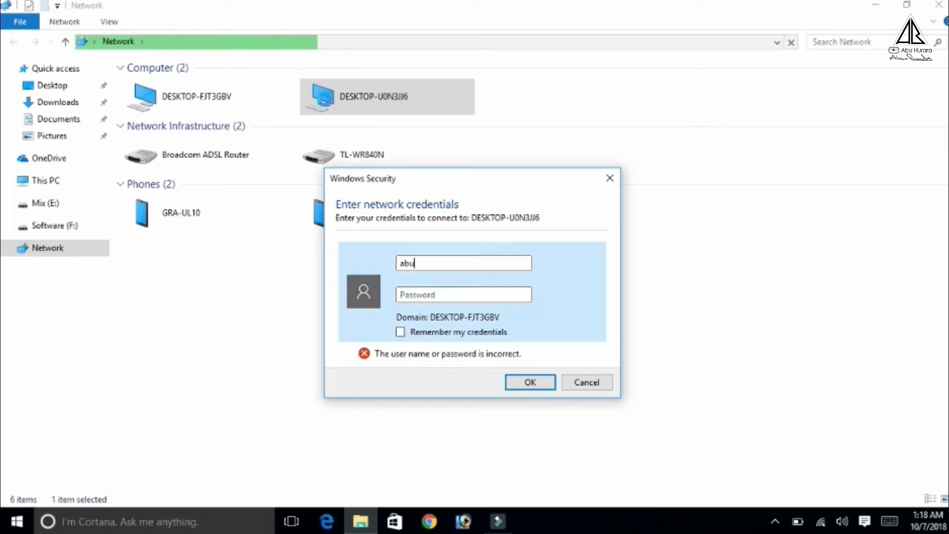
text(hurara)
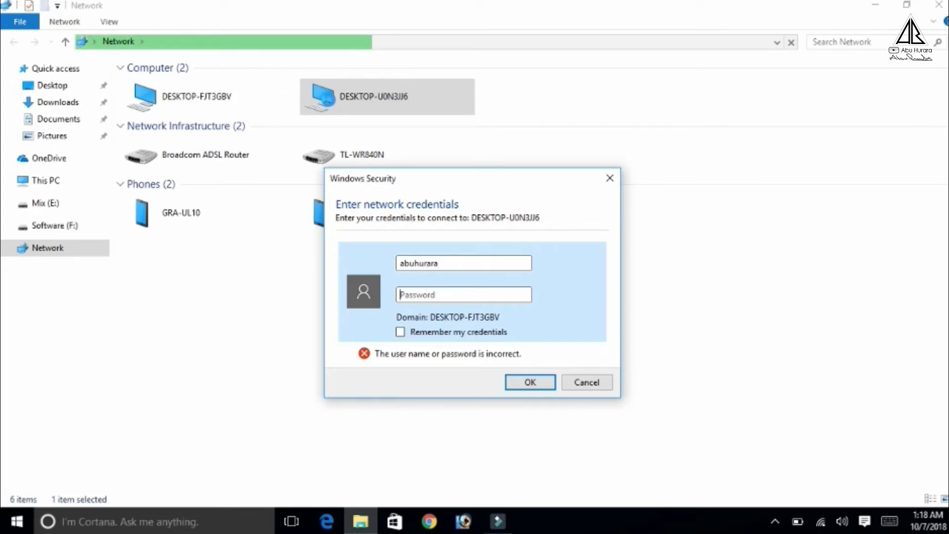
click(463, 294)
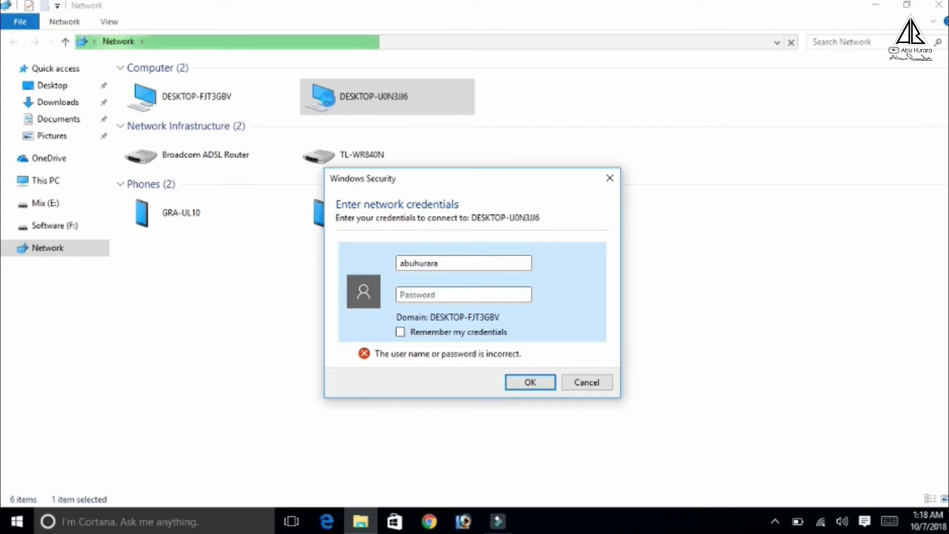
text(••)
text(••)
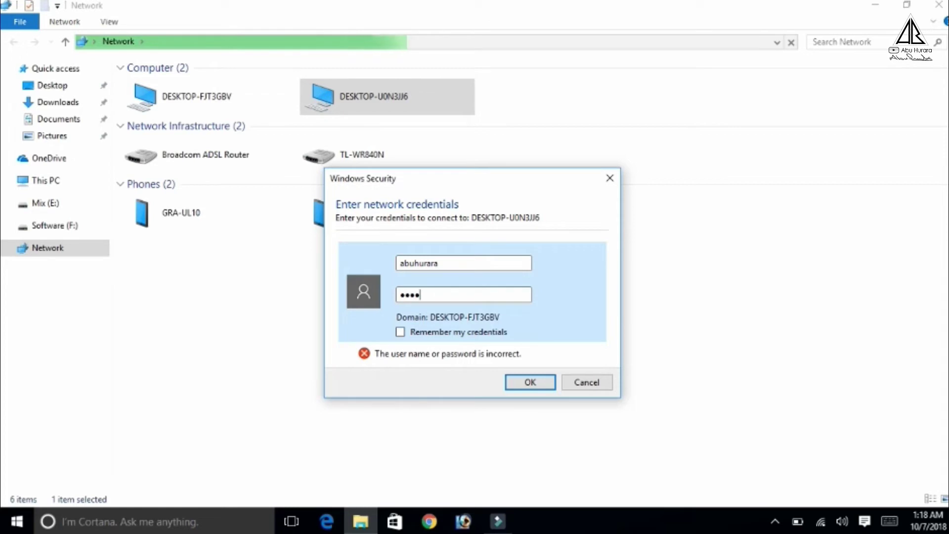
text(•)
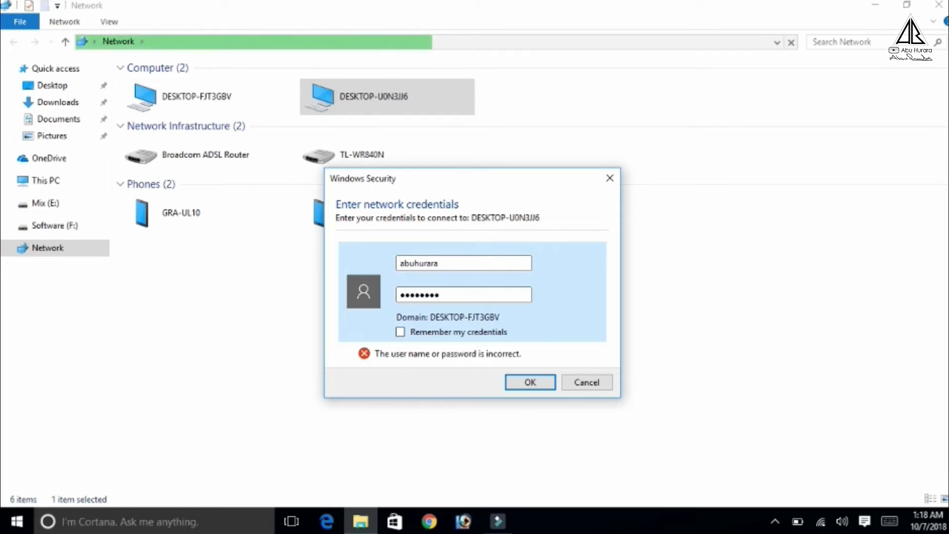
click(533, 383)
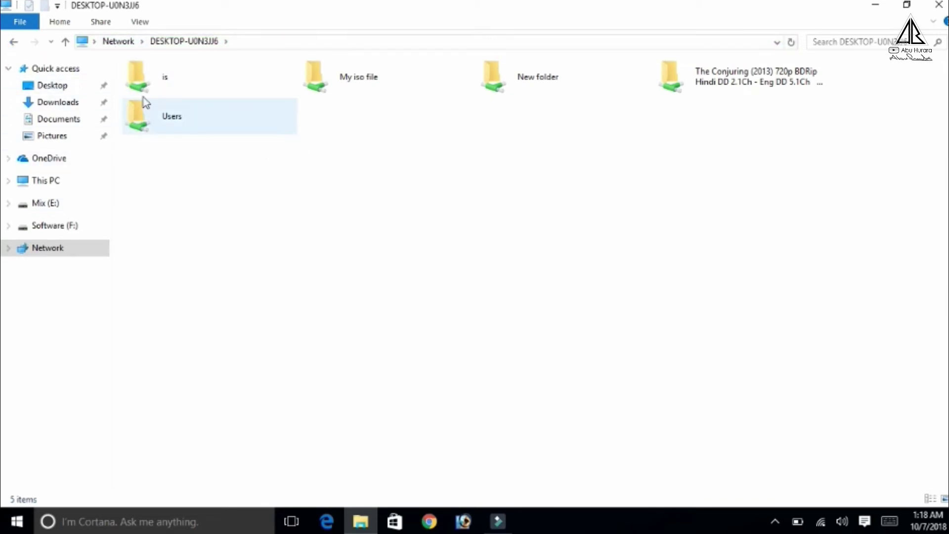
Open the T P Dulhan invic v4 workbook from the shared New folder in Excel
click(523, 90)
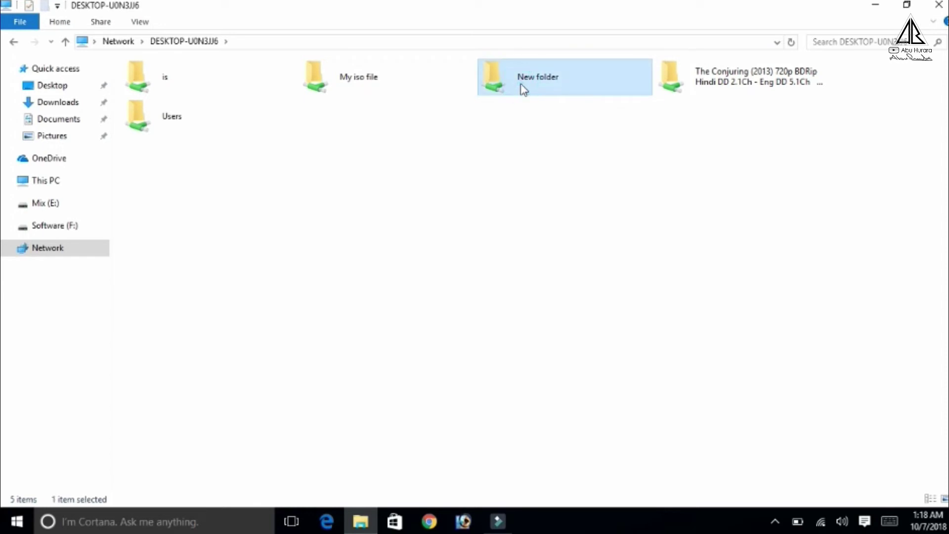
double_click(523, 90)
click(164, 74)
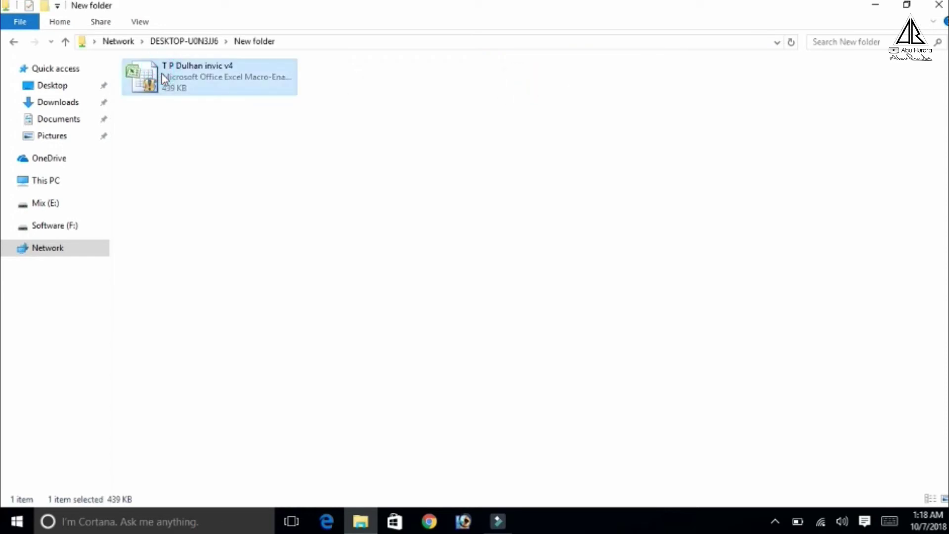
double_click(183, 78)
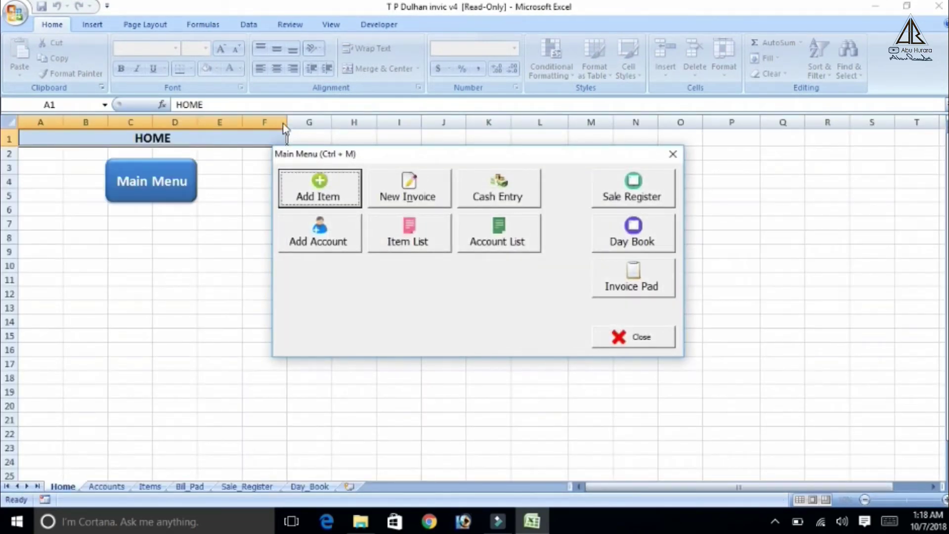
Close the Main Menu form, quit Excel without saving, and close the New folder window
click(682, 154)
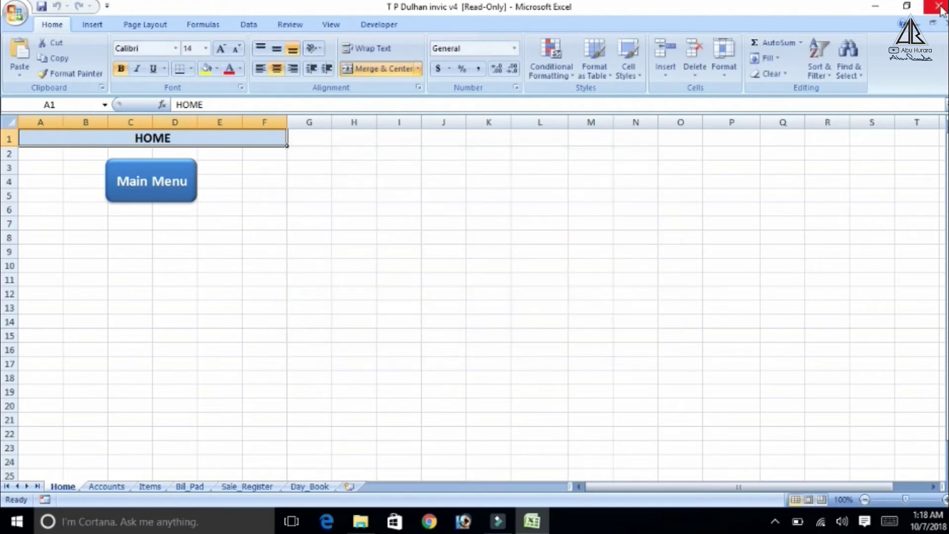
click(479, 295)
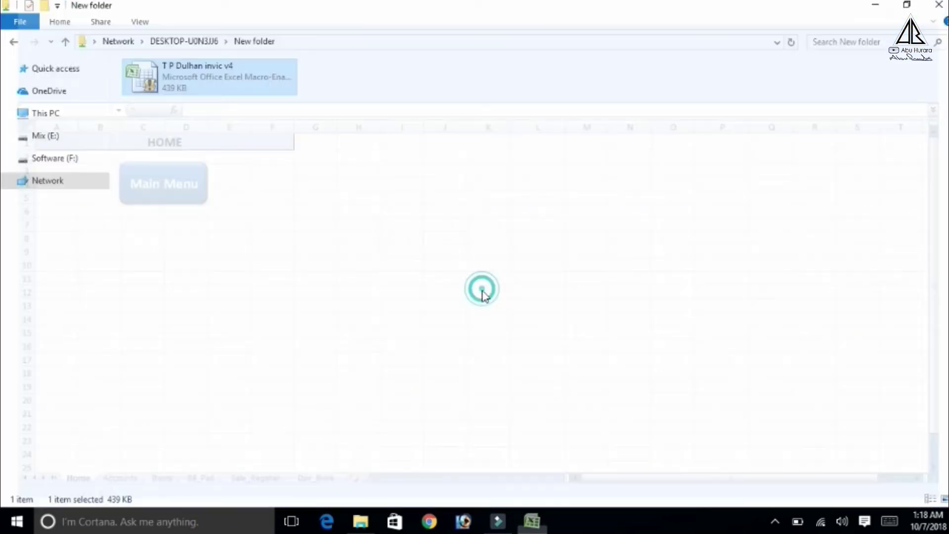
click(938, 5)
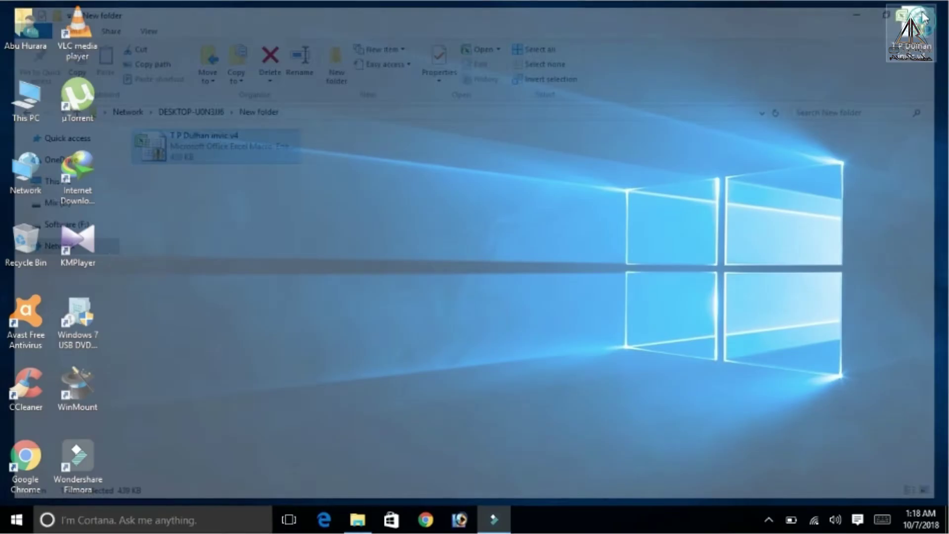
Refresh the desktop and open the Software (F:) drive from This PC
right_click(291, 280)
click(247, 322)
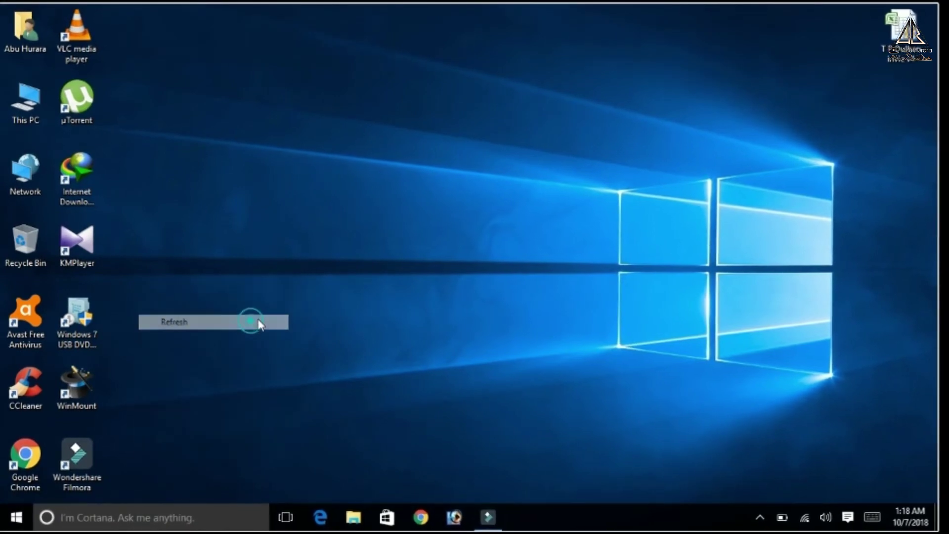
double_click(15, 111)
double_click(489, 261)
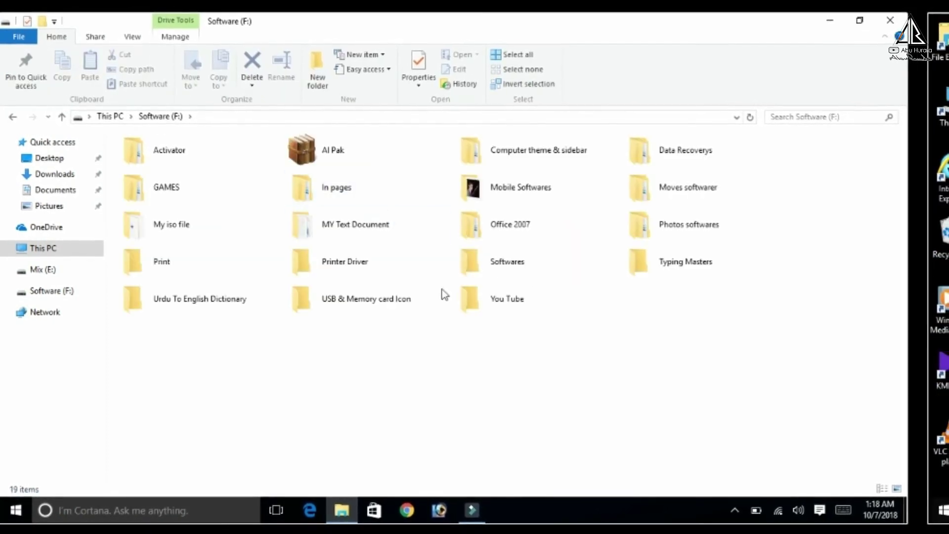
Refresh the Software (F:) folder listing so its 19 folders show
right_click(462, 198)
click(529, 252)
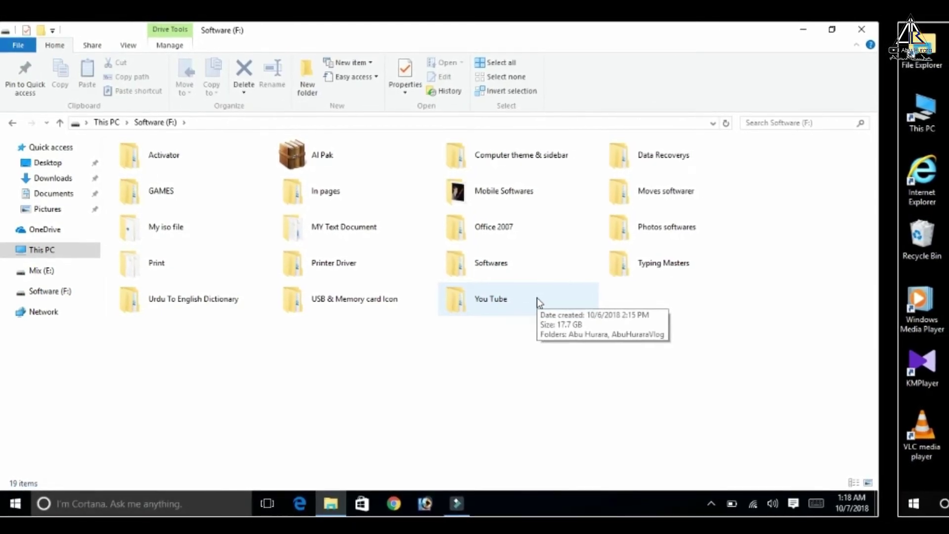
right_click(558, 360)
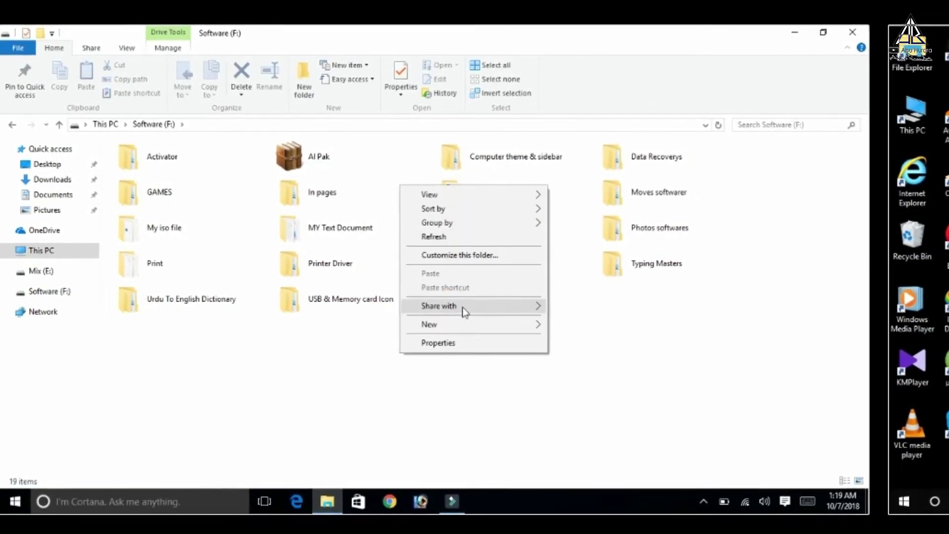
mouse_move(459, 325)
click(511, 400)
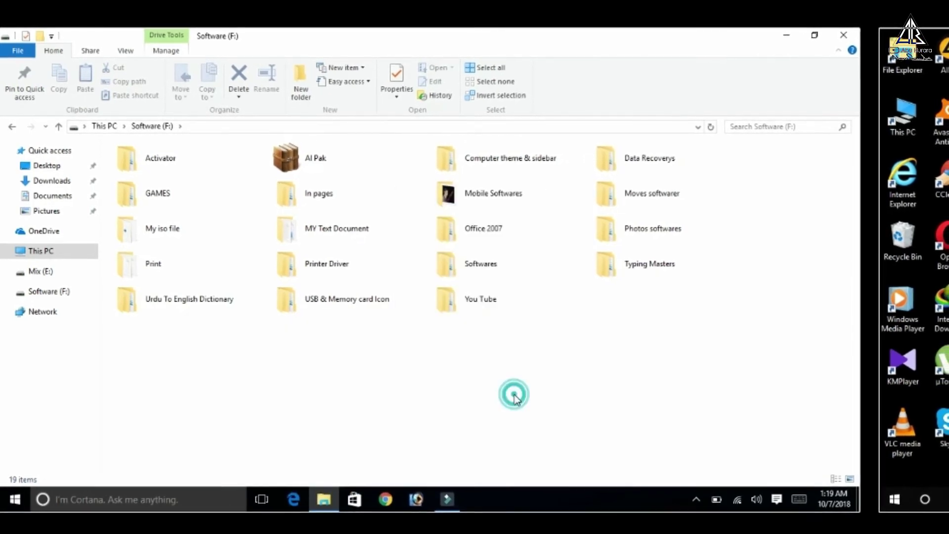